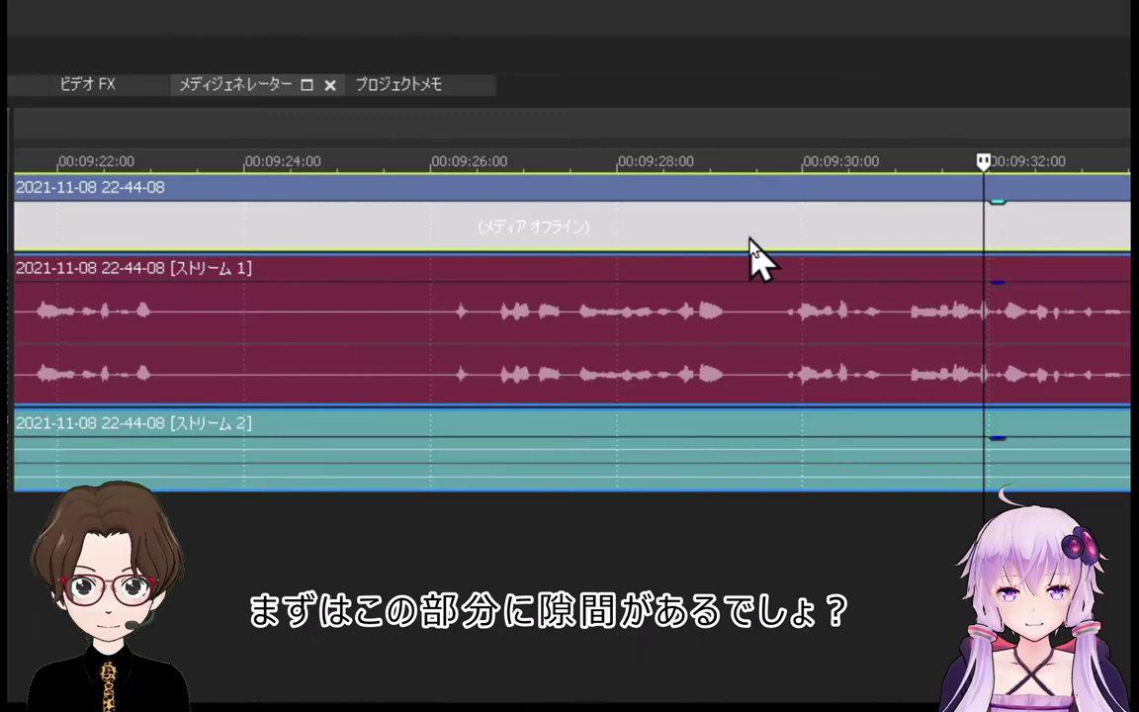
# - Split the clips on all tracks at both ends of the silent gap, at about 00:09:29:09 and 00:09:29:23
pyautogui.press('Up')
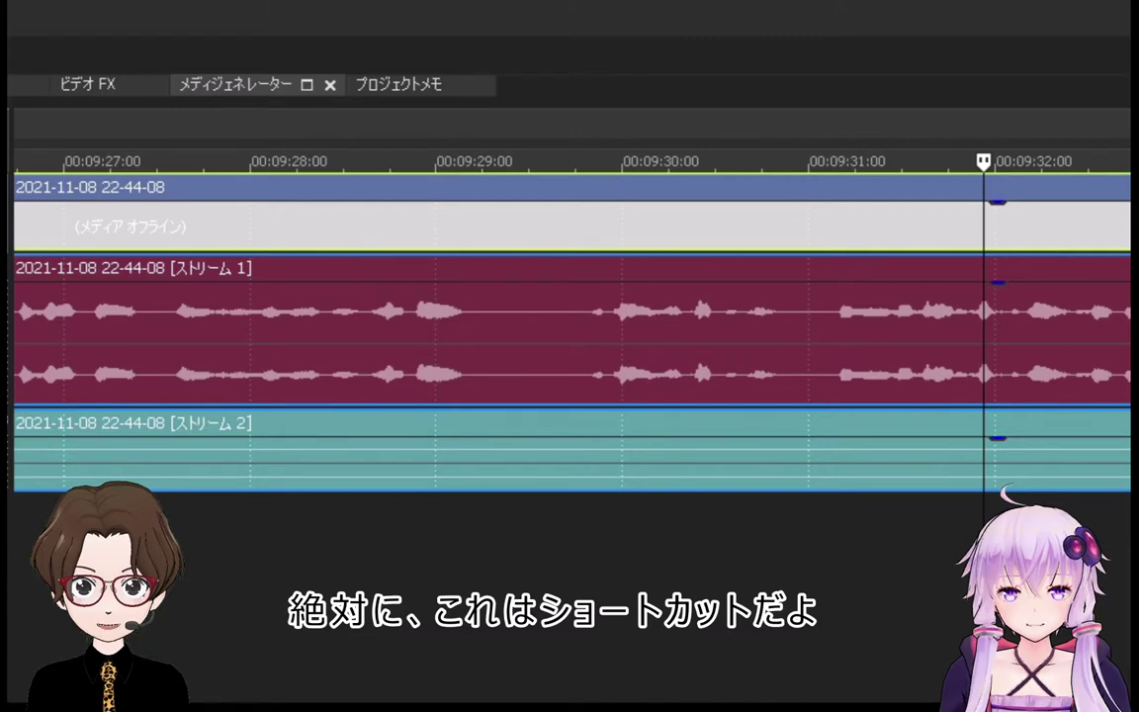
pyautogui.click(493, 244)
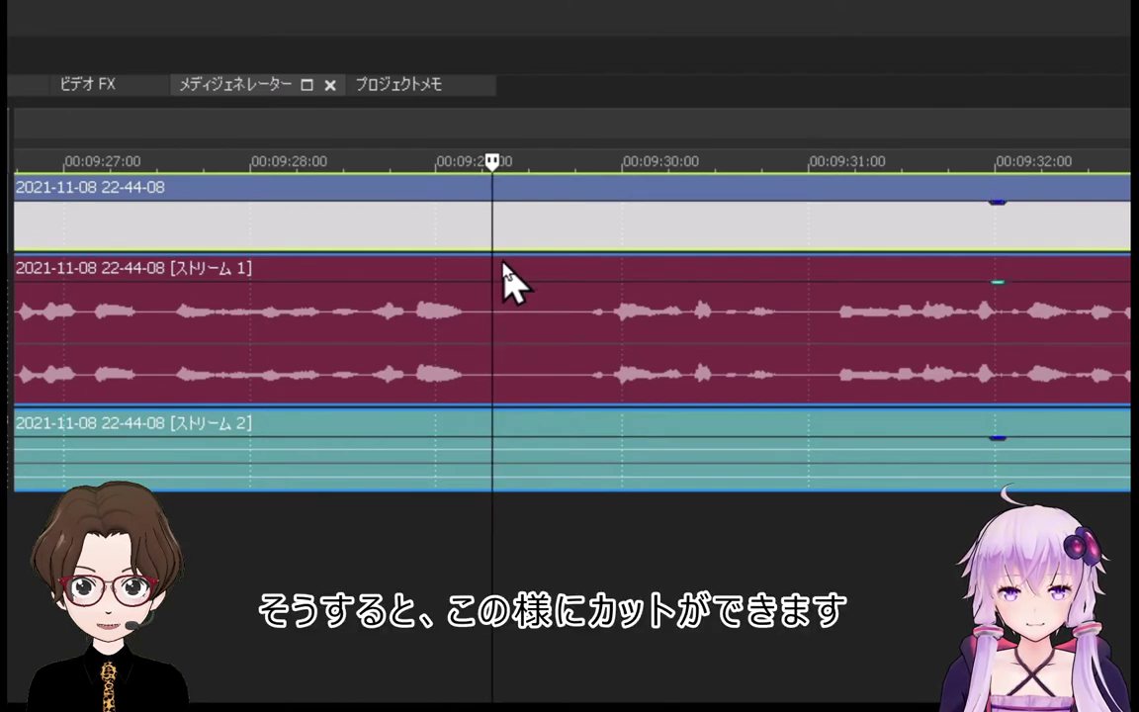
pyautogui.press('s')
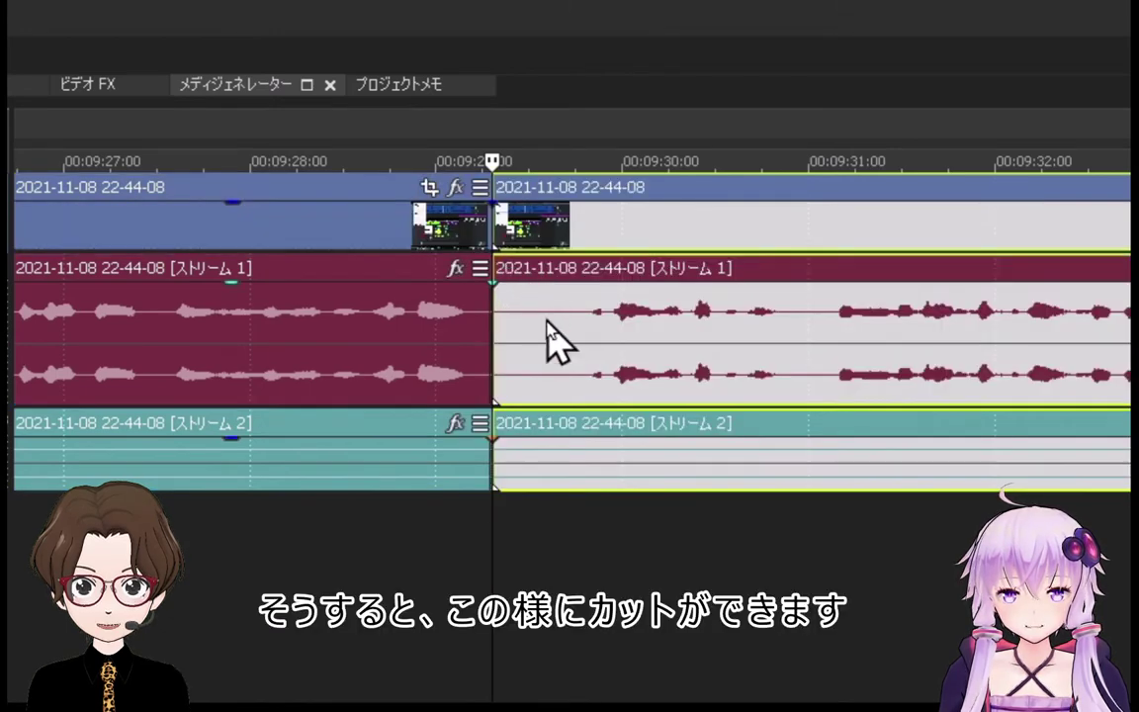
pyautogui.click(584, 247)
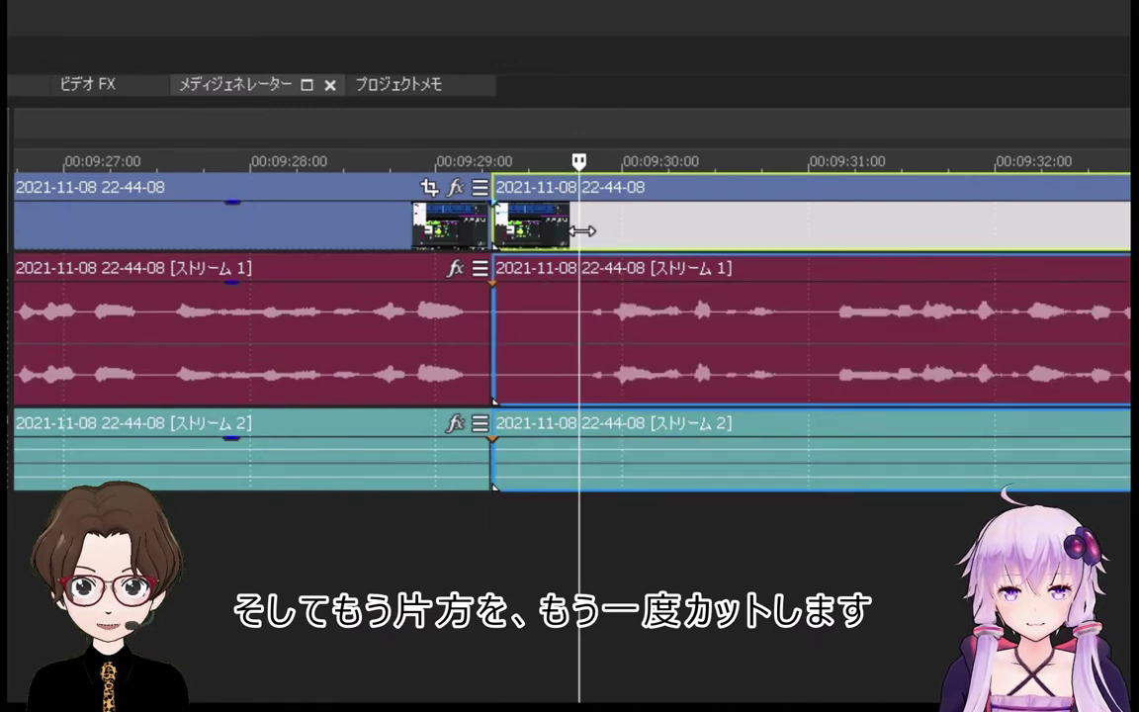
pyautogui.press('s')
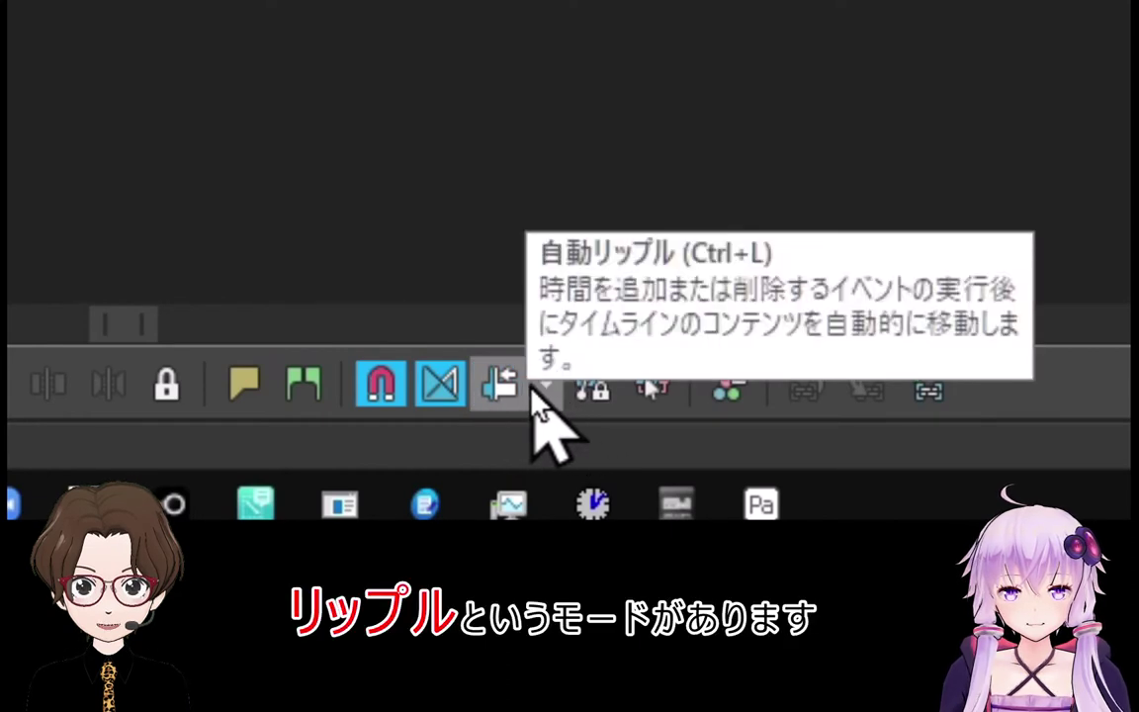
# - Enable automatic ripple and delete the short silent section after 00:09:29:09 so the following clips close up
pyautogui.click(545, 386)
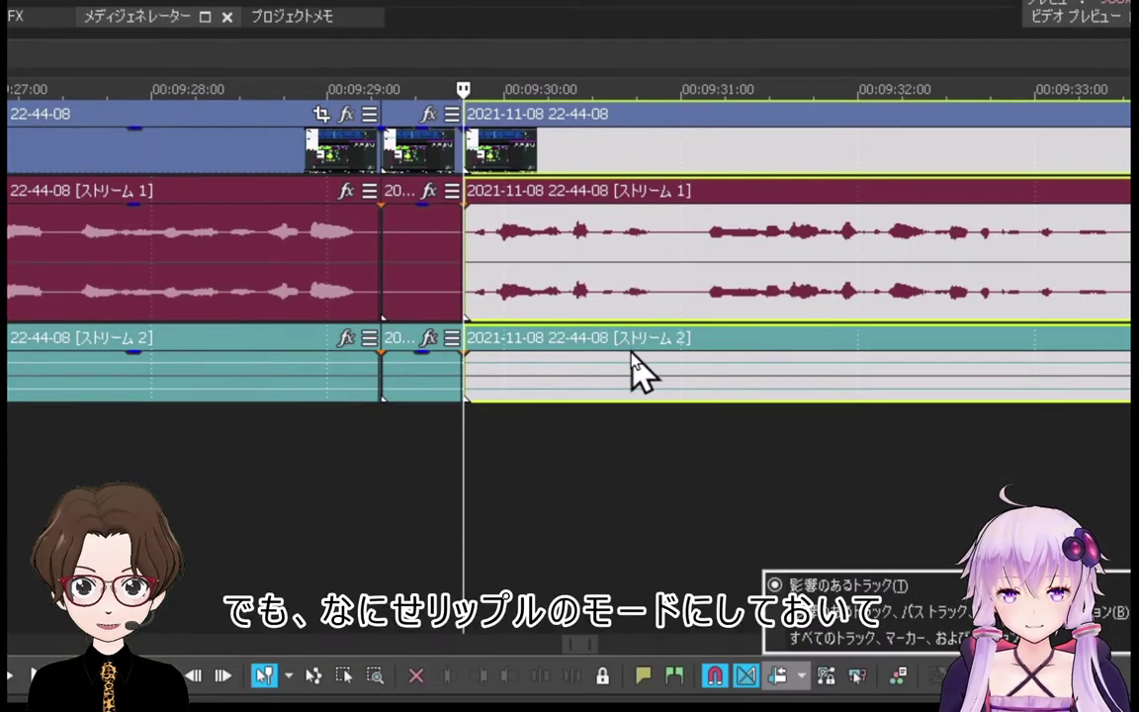
pyautogui.click(747, 678)
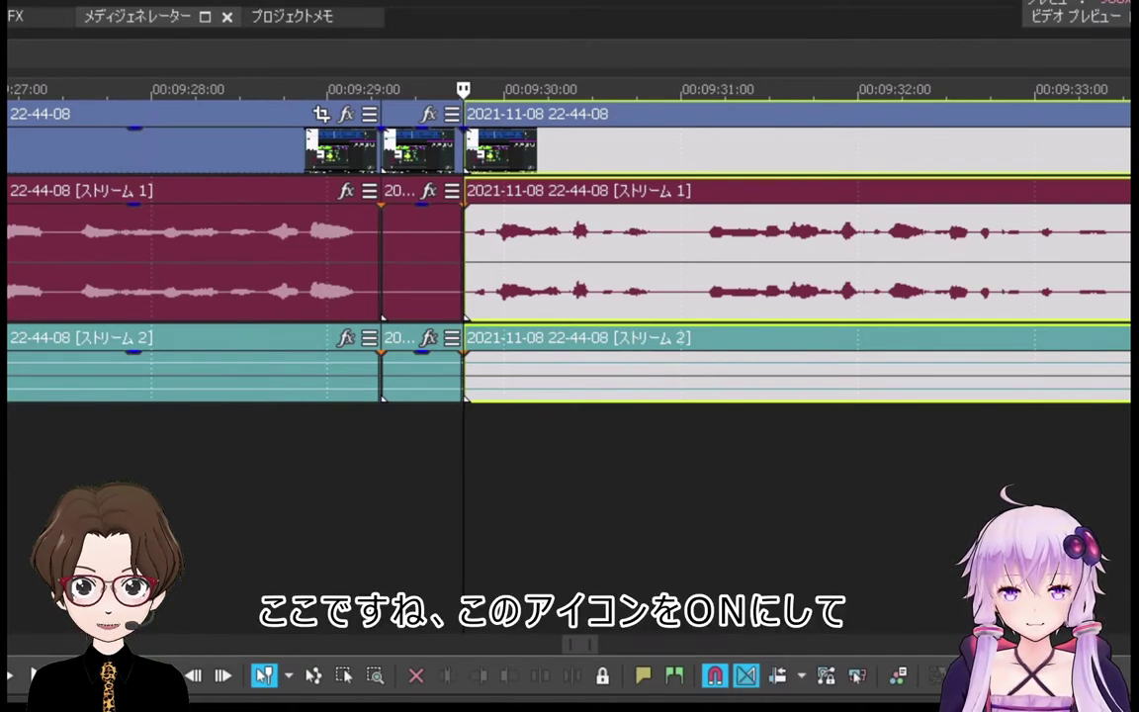
pyautogui.click(777, 675)
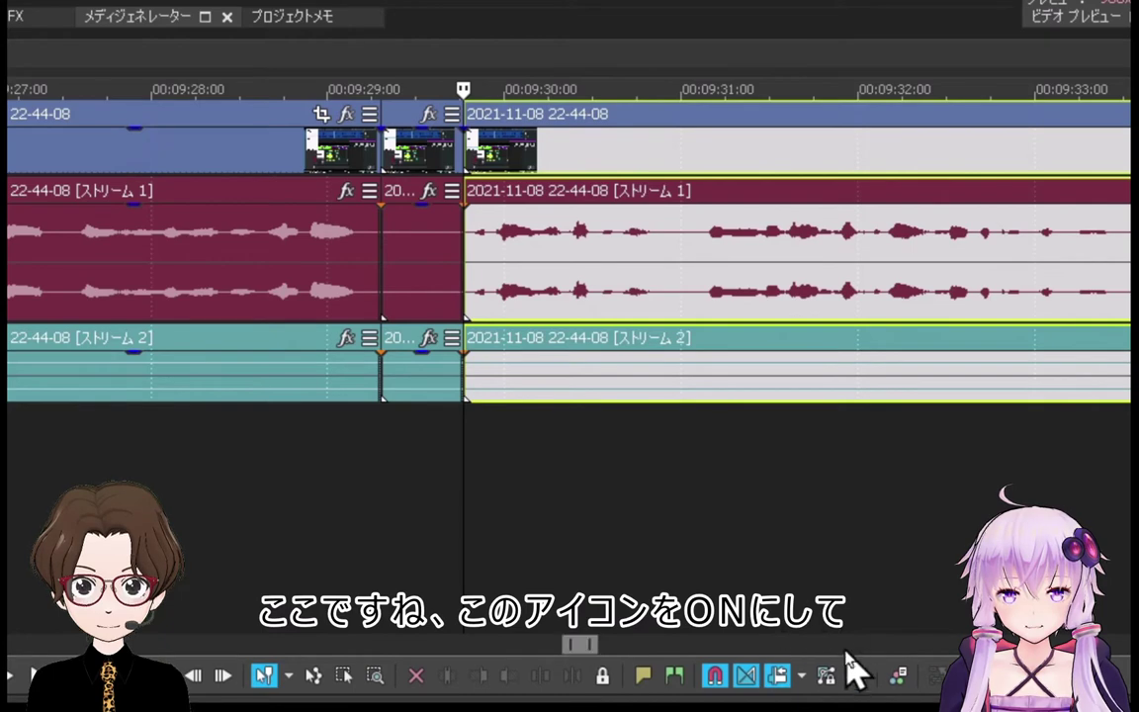
pyautogui.click(426, 271)
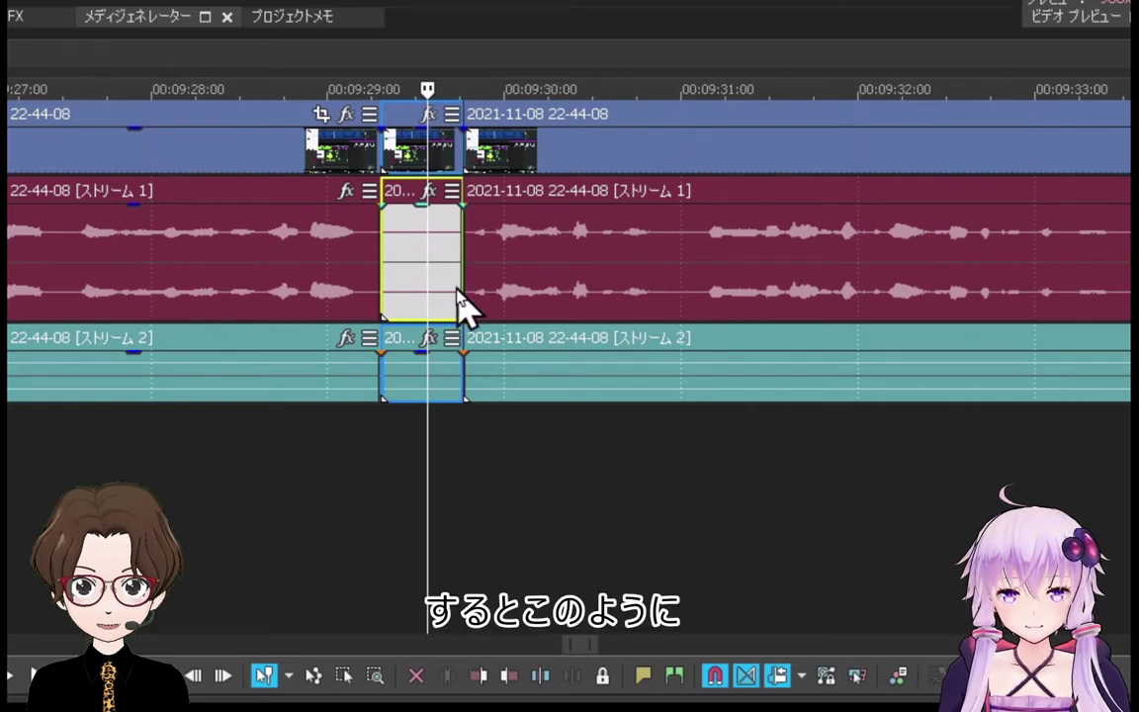
pyautogui.press('Delete')
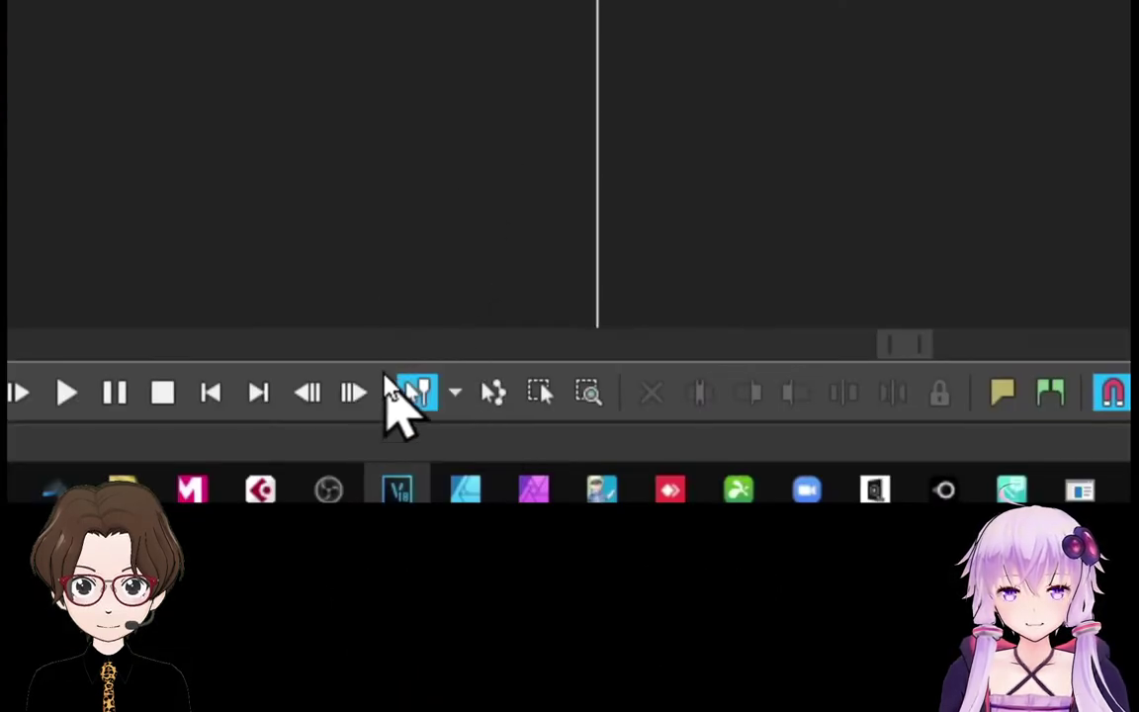
# - Use the Split Trim tool to split the clip just after 00:09:33:00 and trim off the 11 frames of silence following it
pyautogui.click(455, 395)
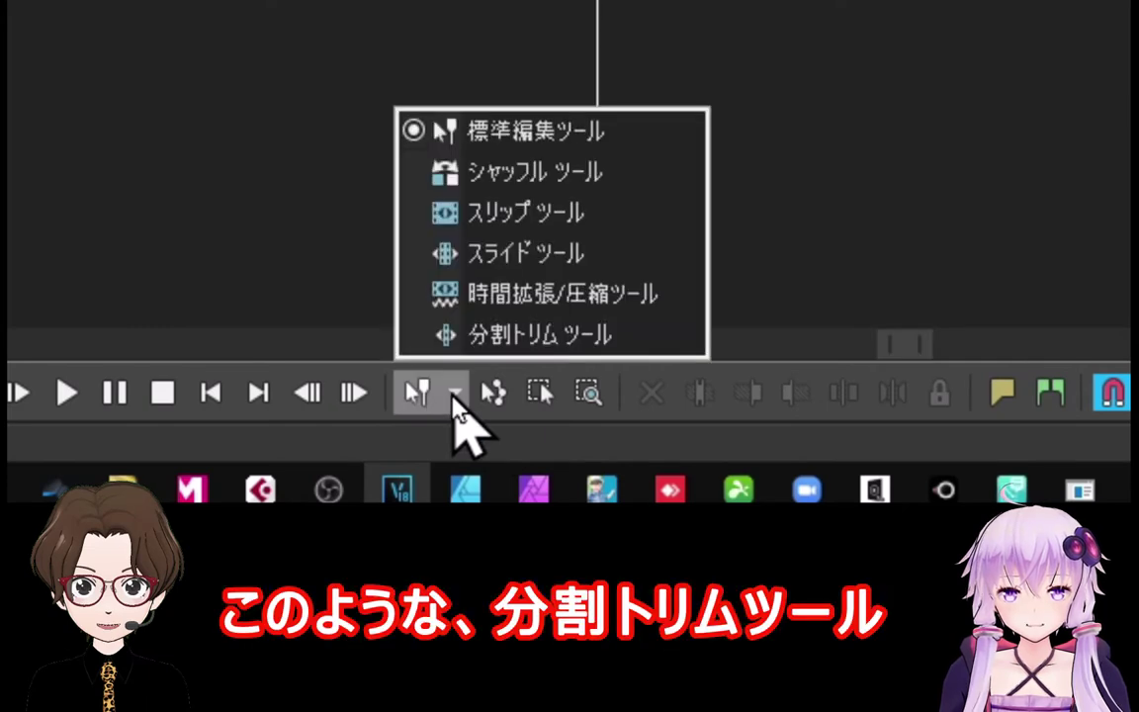
pyautogui.click(472, 336)
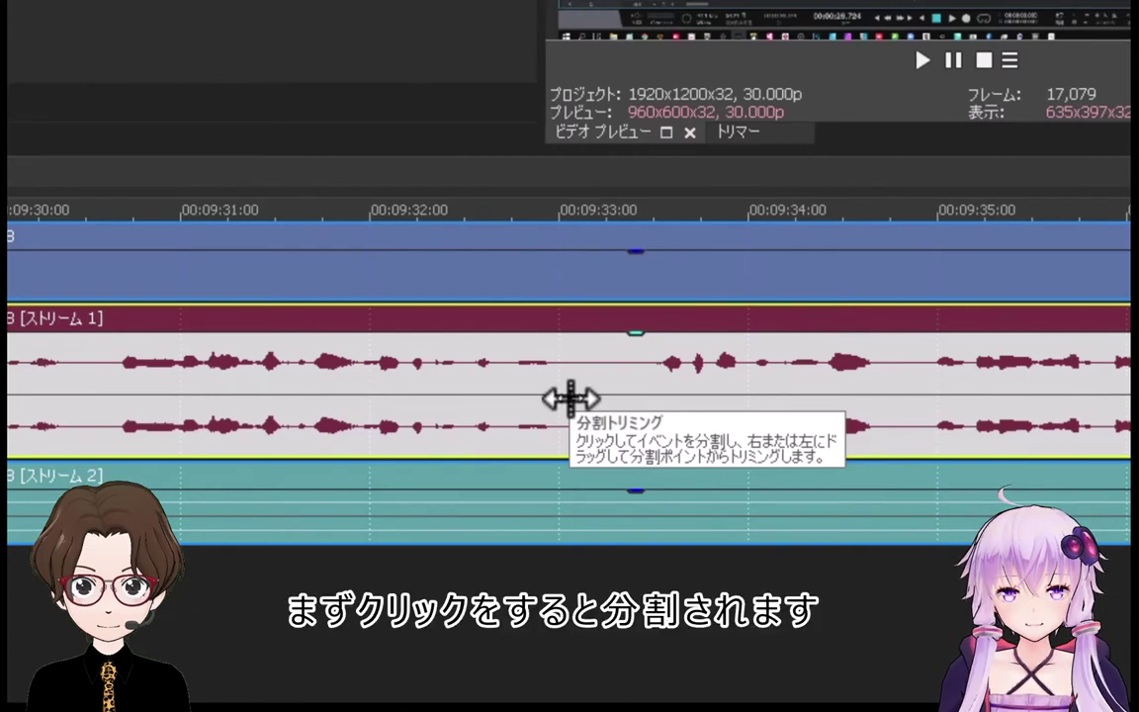
pyautogui.click(572, 399)
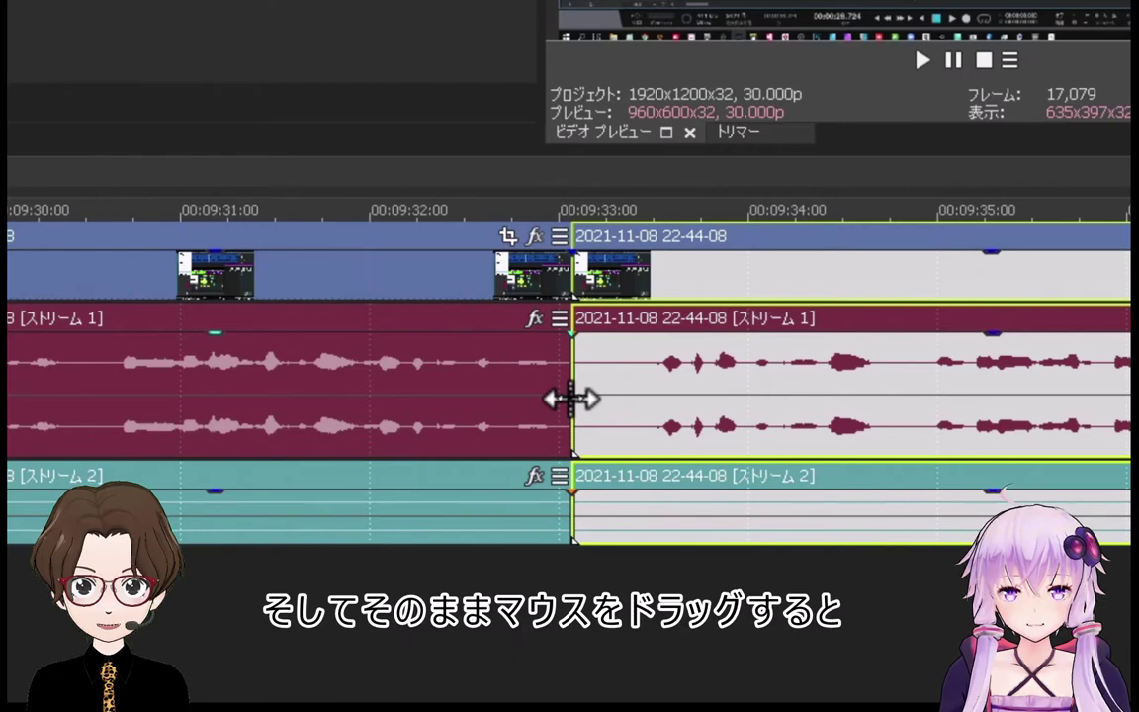
pyautogui.moveTo(571, 399); pyautogui.dragTo(638, 399)
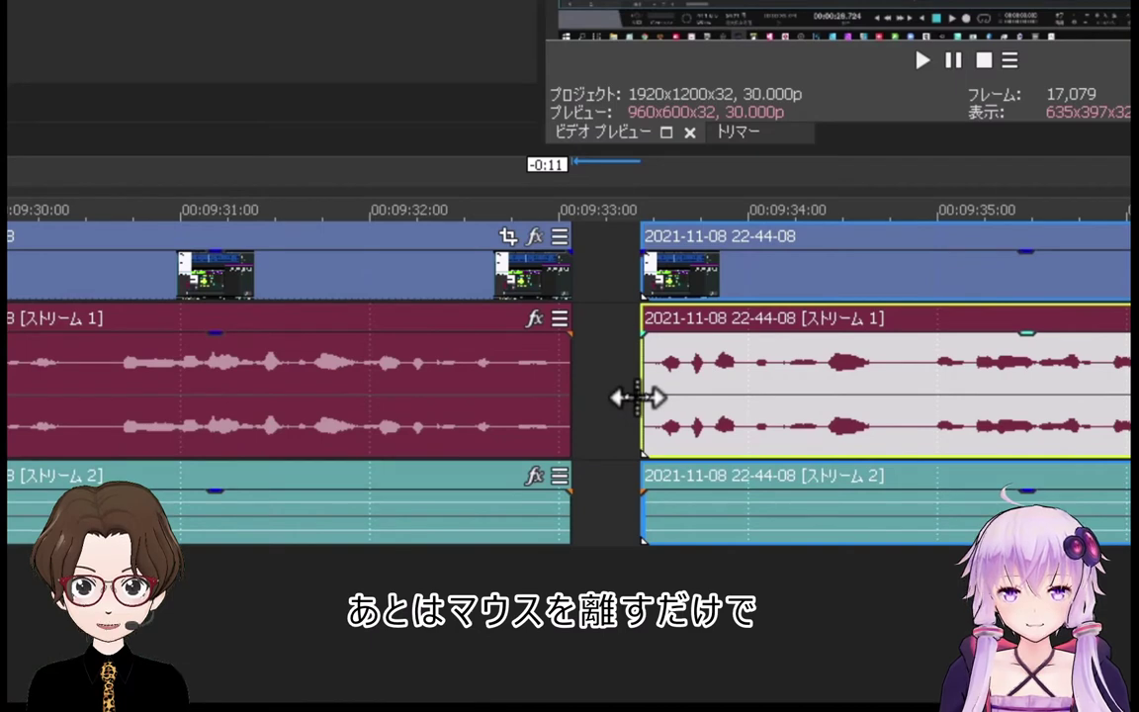
pyautogui.moveTo(638, 397); pyautogui.dragTo(638, 398)
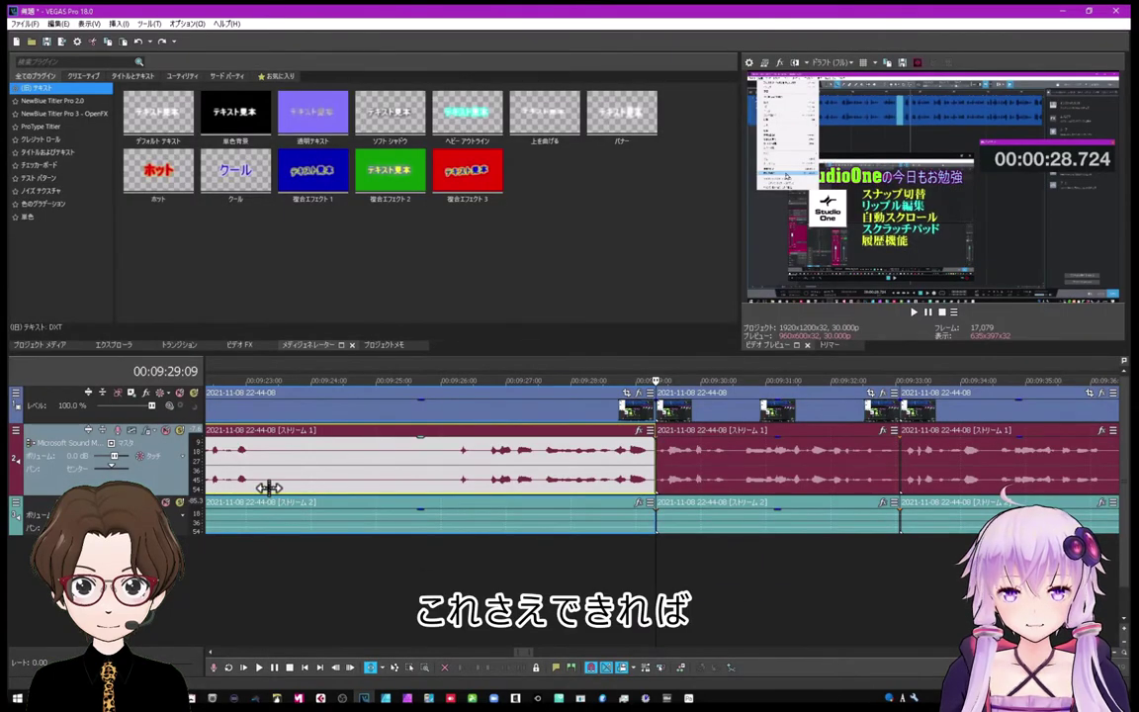
# - Split-trim the unneeded silent parts of the recording between about 00:09:23 and 00:09:34
pyautogui.moveTo(267, 469); pyautogui.dragTo(310, 467)
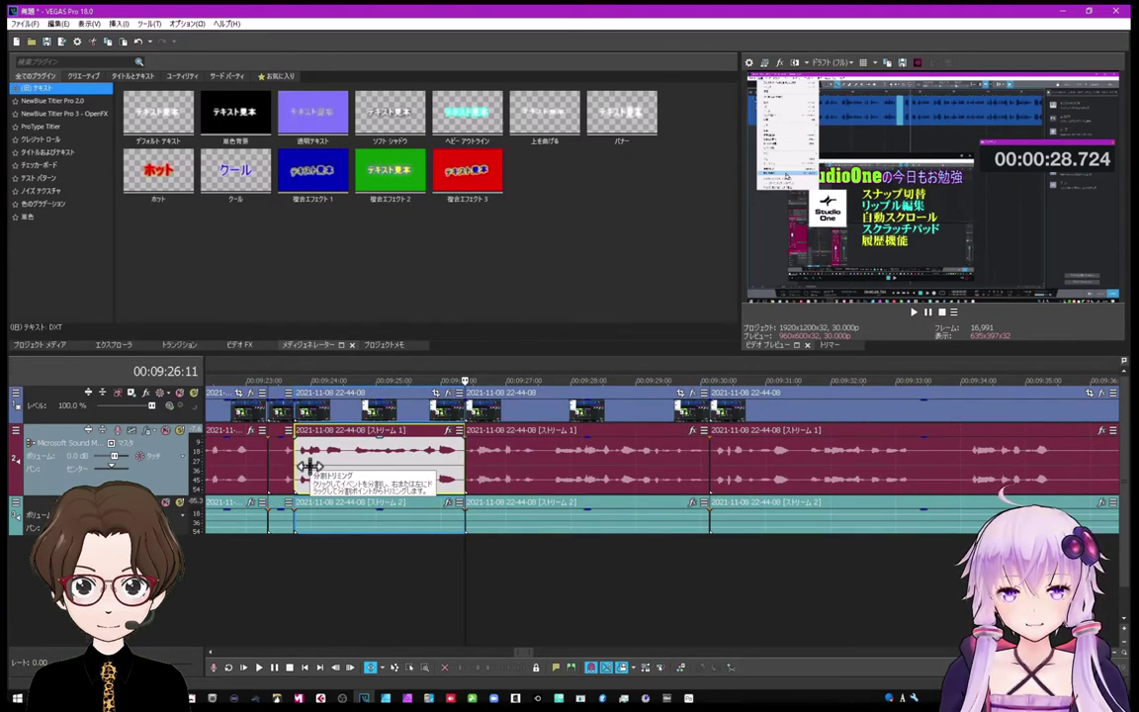
pyautogui.click(535, 467)
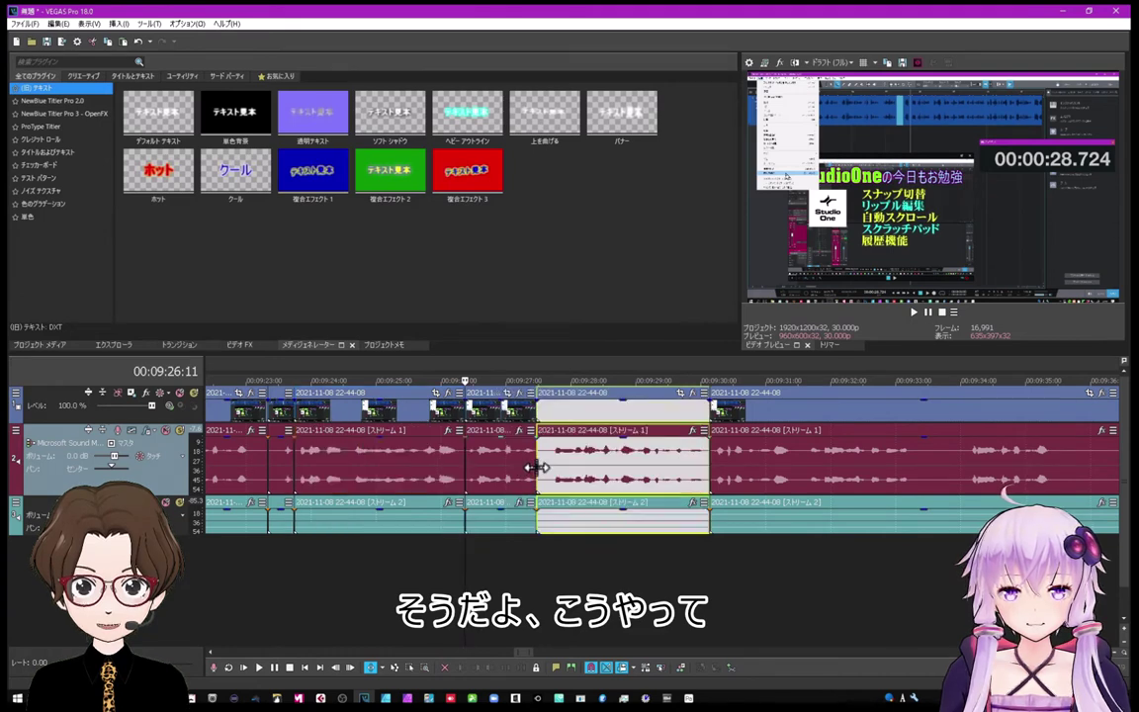
pyautogui.moveTo(707, 475); pyautogui.dragTo(698, 479)
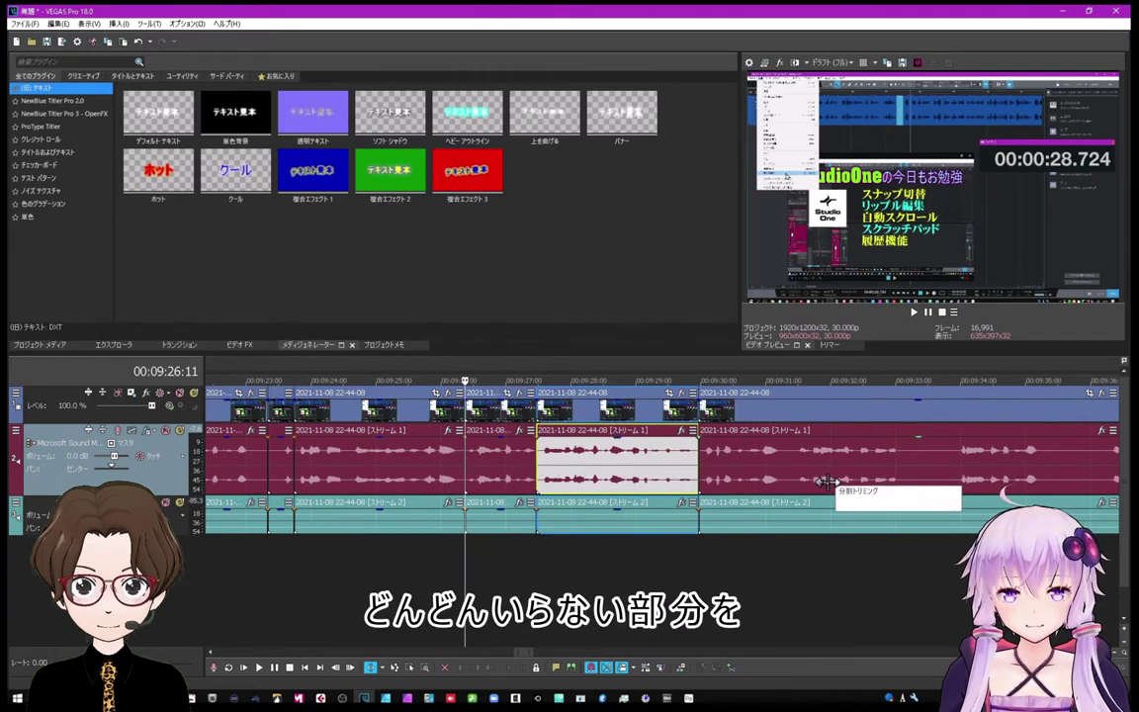
pyautogui.click(782, 477)
pyautogui.moveTo(782, 478); pyautogui.dragTo(941, 478)
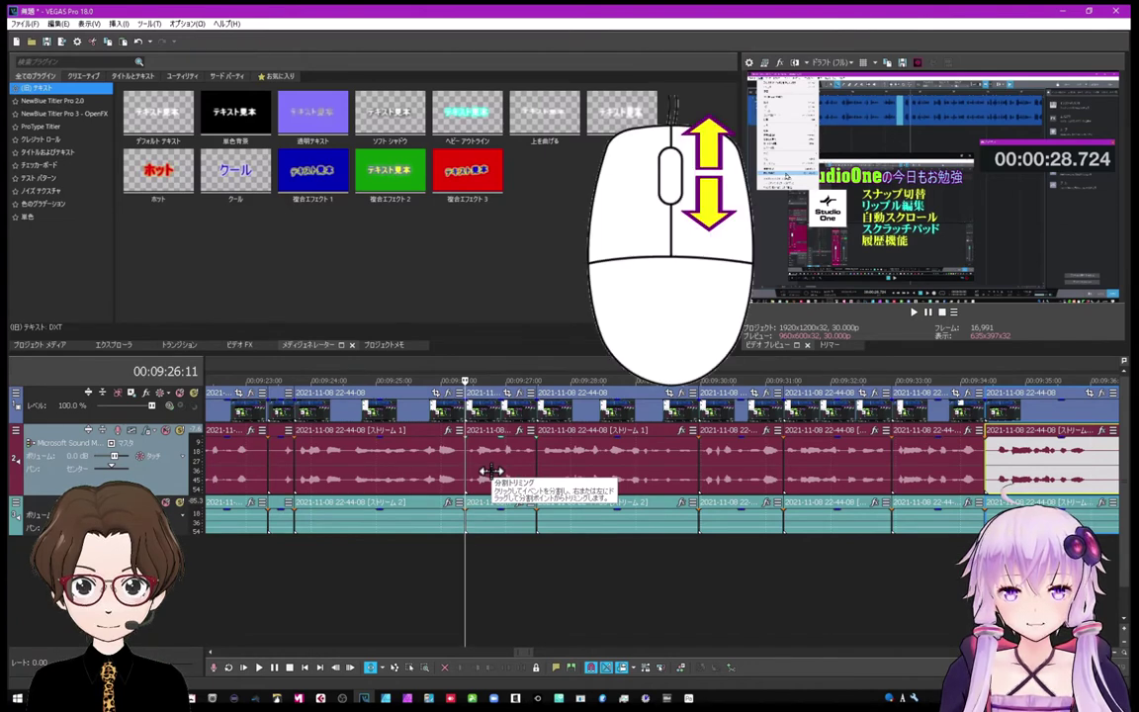
# - Examine the trimmed clips along the timeline at different zoom levels and horizontal positions
pyautogui.scroll(-5, 491, 471)
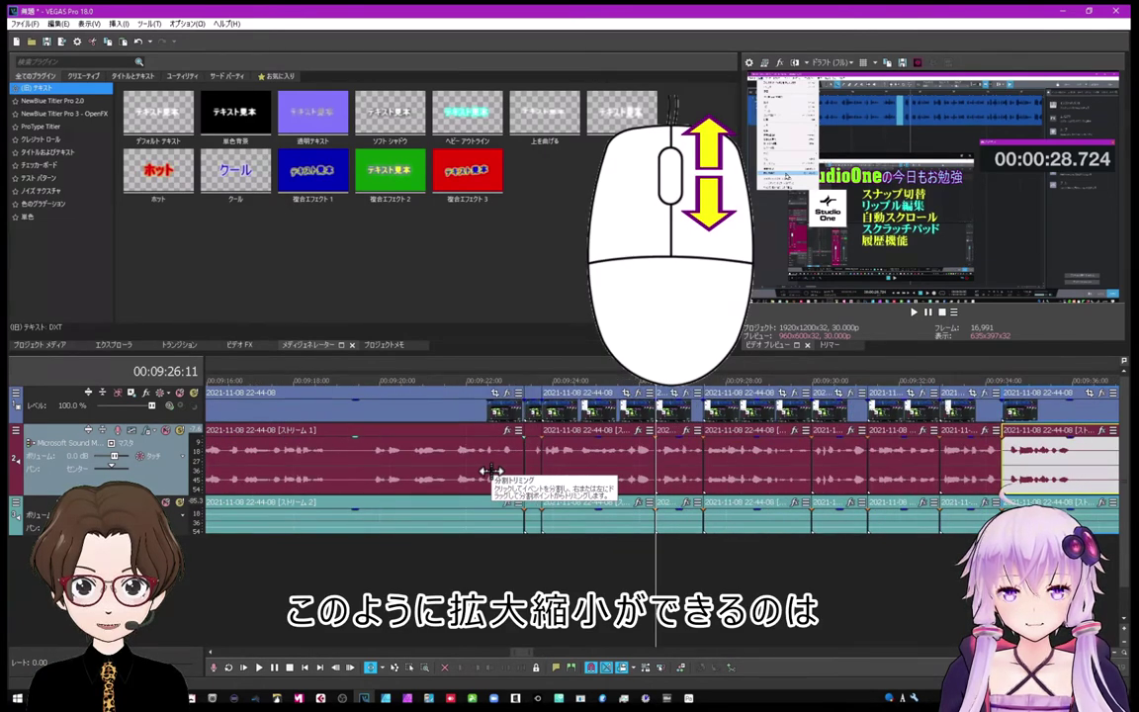
pyautogui.scroll(5, 491, 472)
pyautogui.scroll(-5, 491, 471)
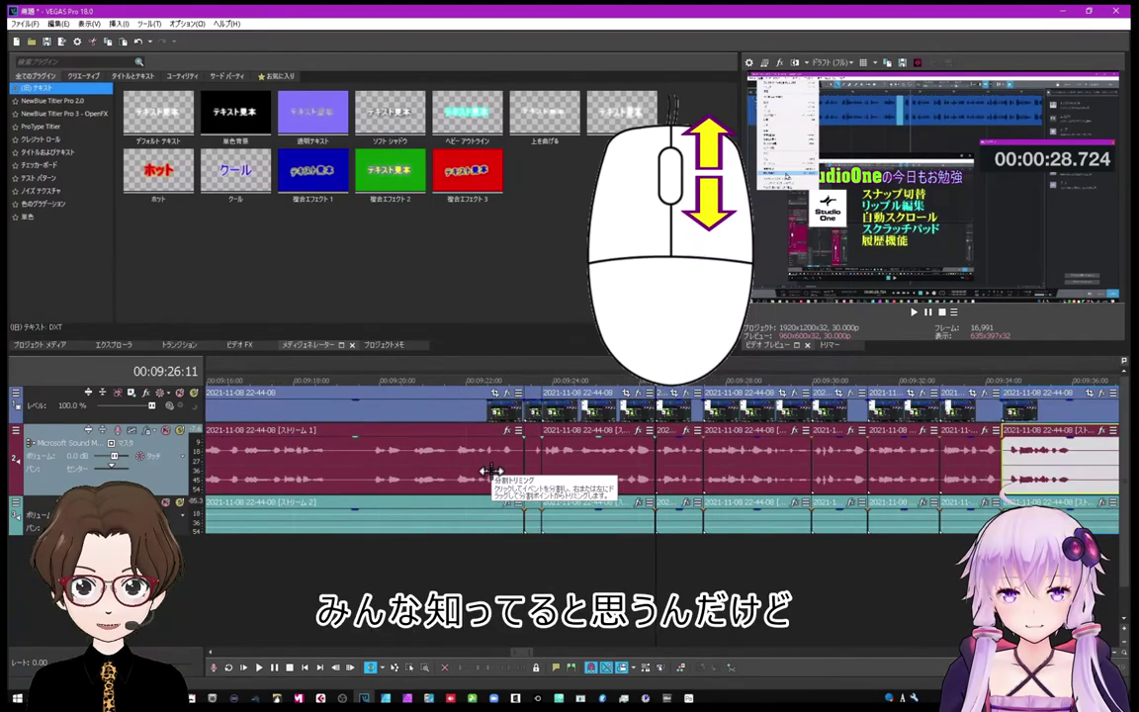
pyautogui.scroll(3, 491, 471)
pyautogui.scroll(-3, 492, 472)
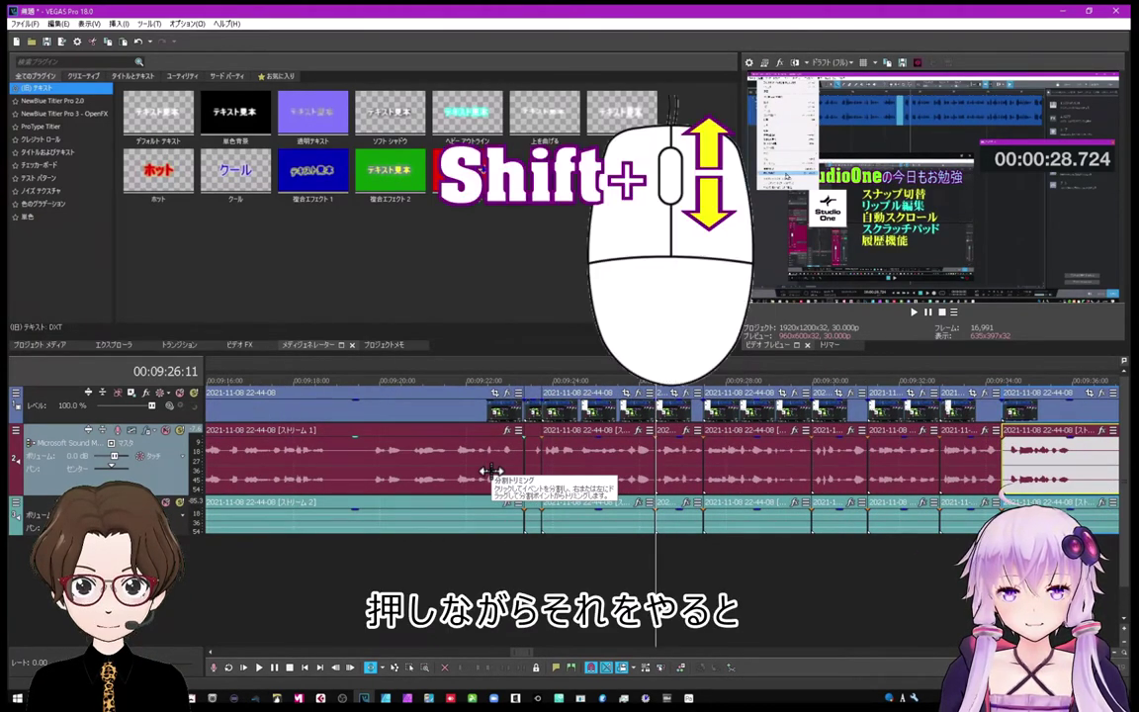
pyautogui.hscroll(-3, 491, 472)
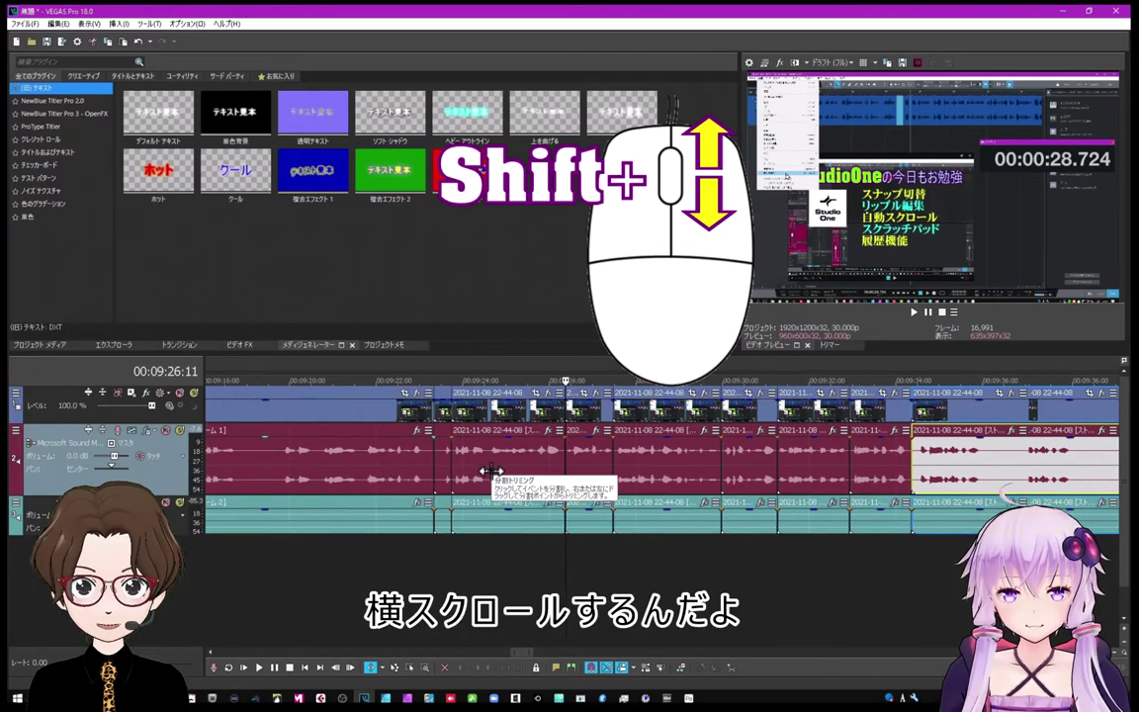
pyautogui.hscroll(5, 491, 472)
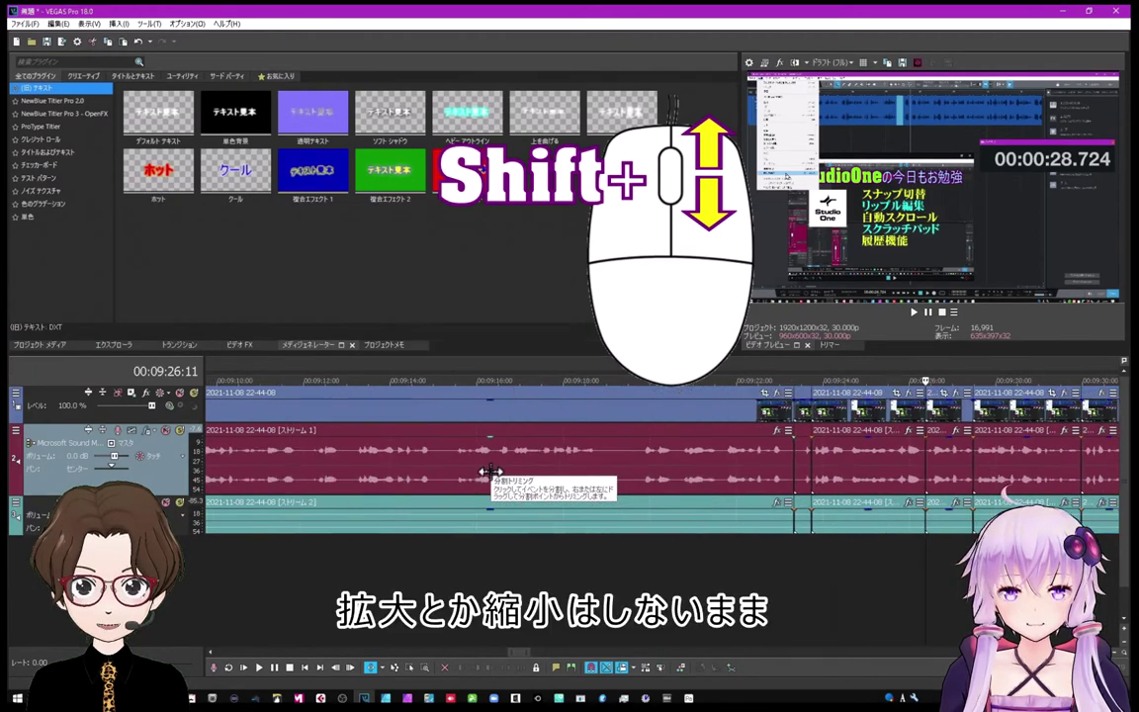
pyautogui.hscroll(10, 490, 476)
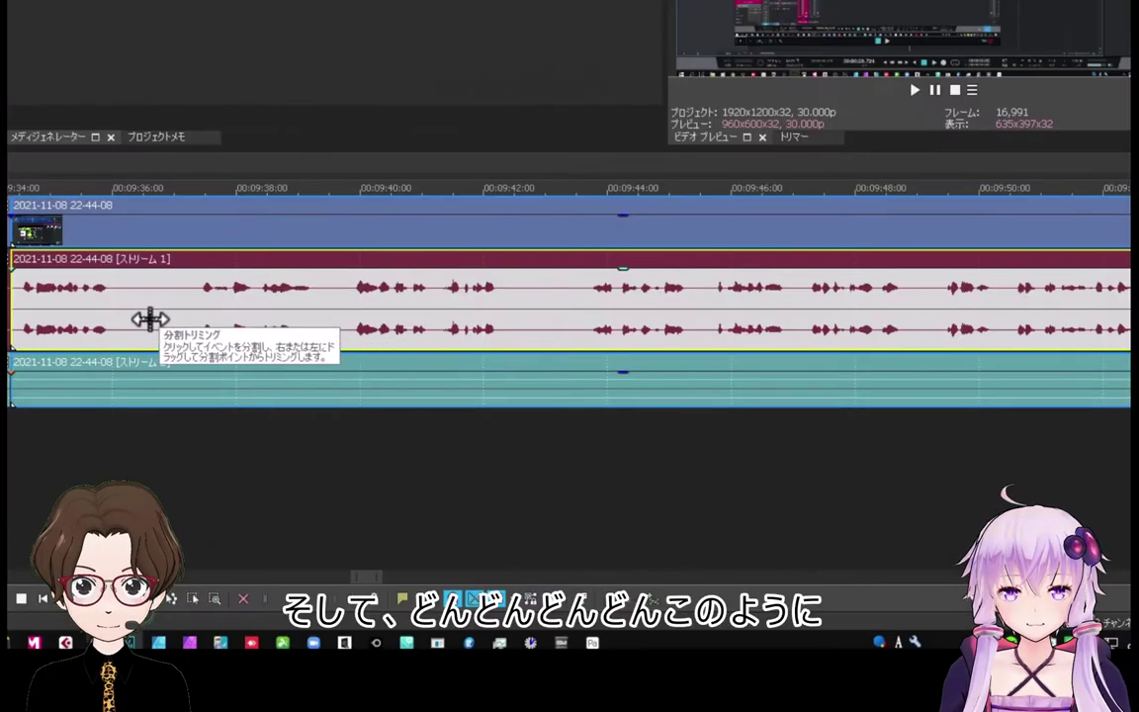
# - Split-trim the silent pauses in the remaining clip between about 00:09:36 and 00:09:46
pyautogui.moveTo(127, 316); pyautogui.dragTo(302, 315)
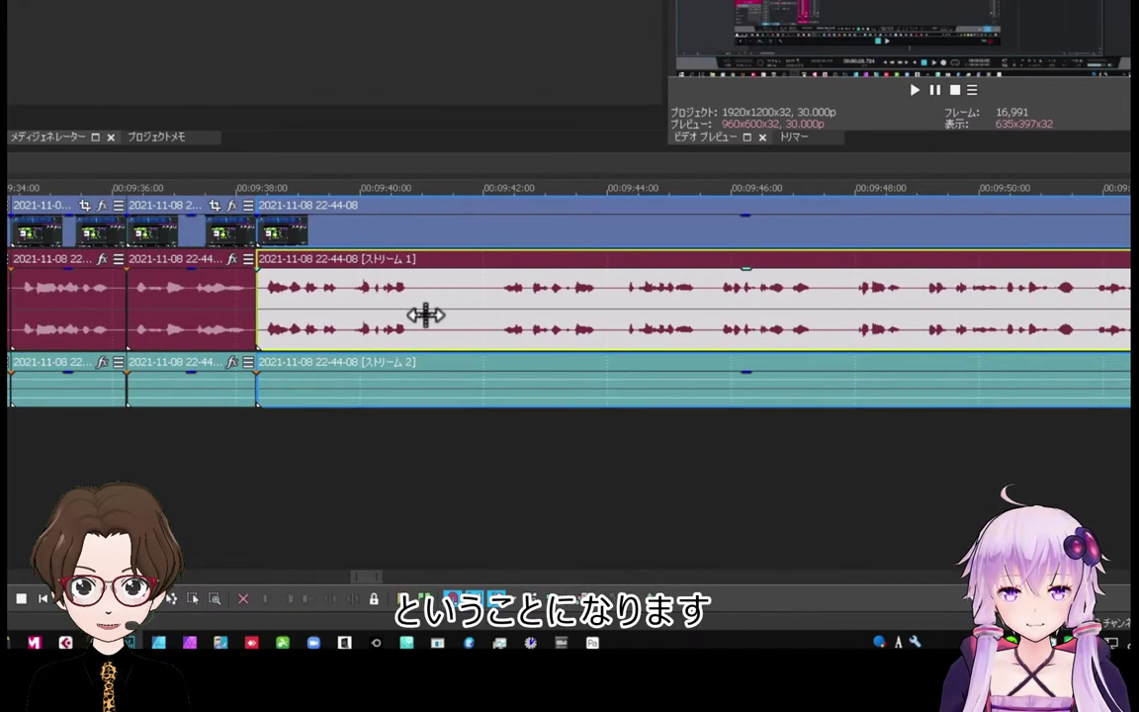
pyautogui.moveTo(414, 319); pyautogui.dragTo(491, 329)
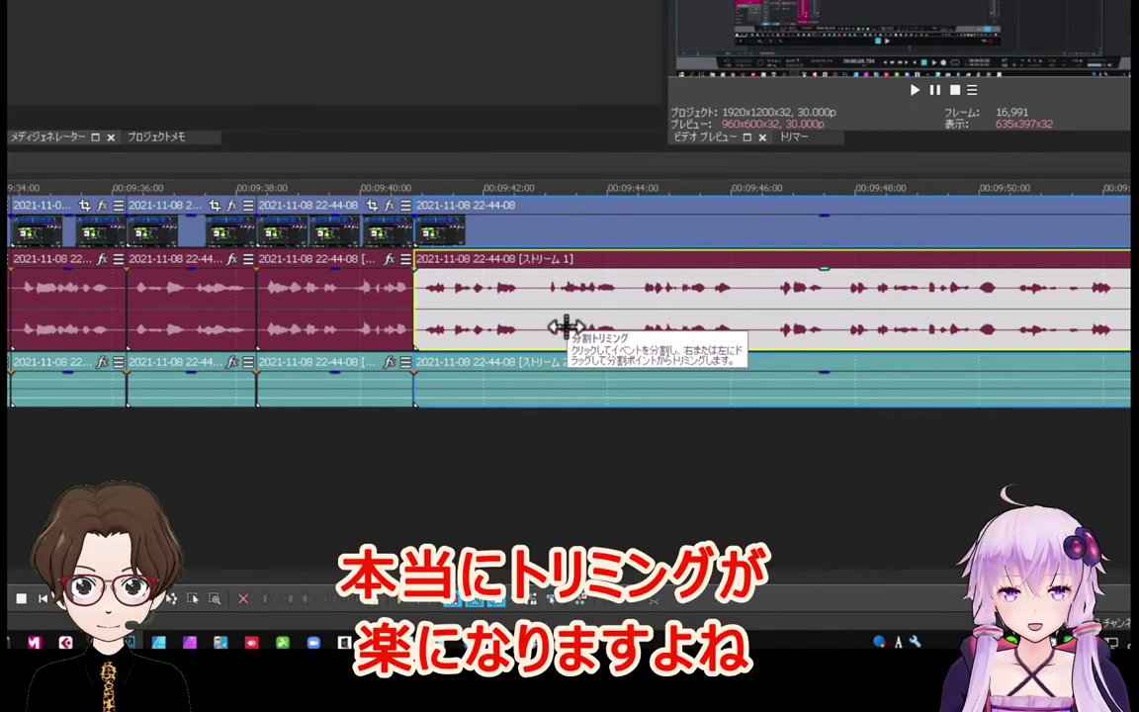
pyautogui.click(737, 321)
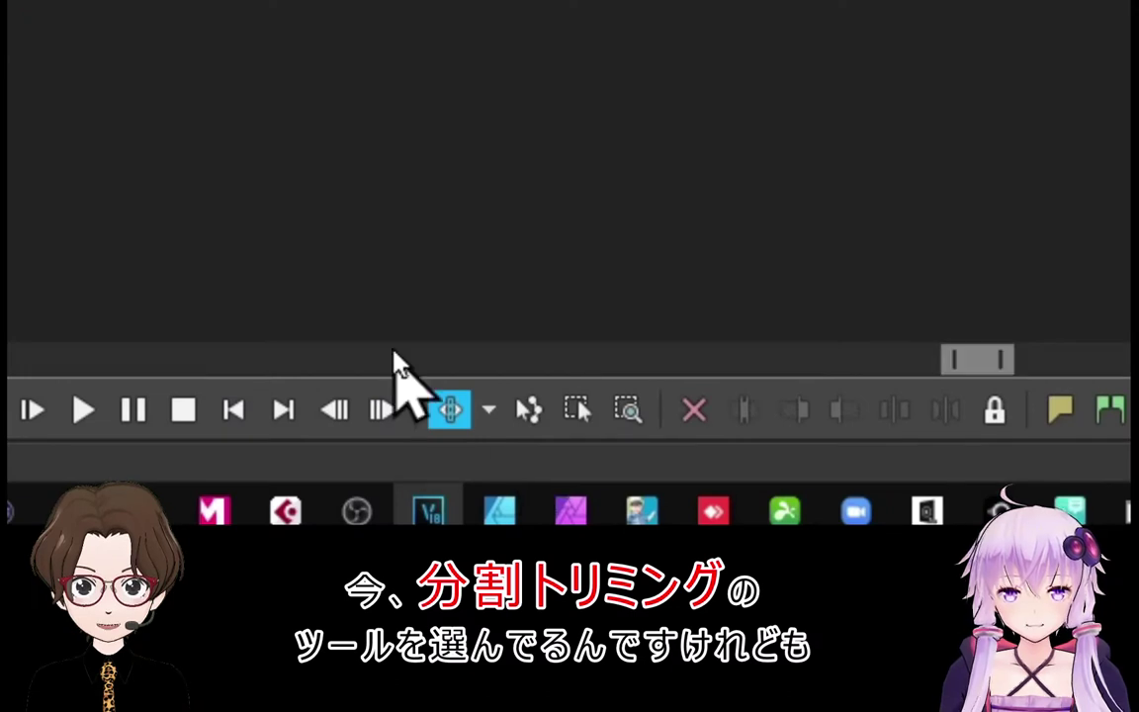
# - Switch back to the Normal Edit tool and split-trim the pause near 00:09:42 with the temporary split-trim modifier
pyautogui.click(488, 410)
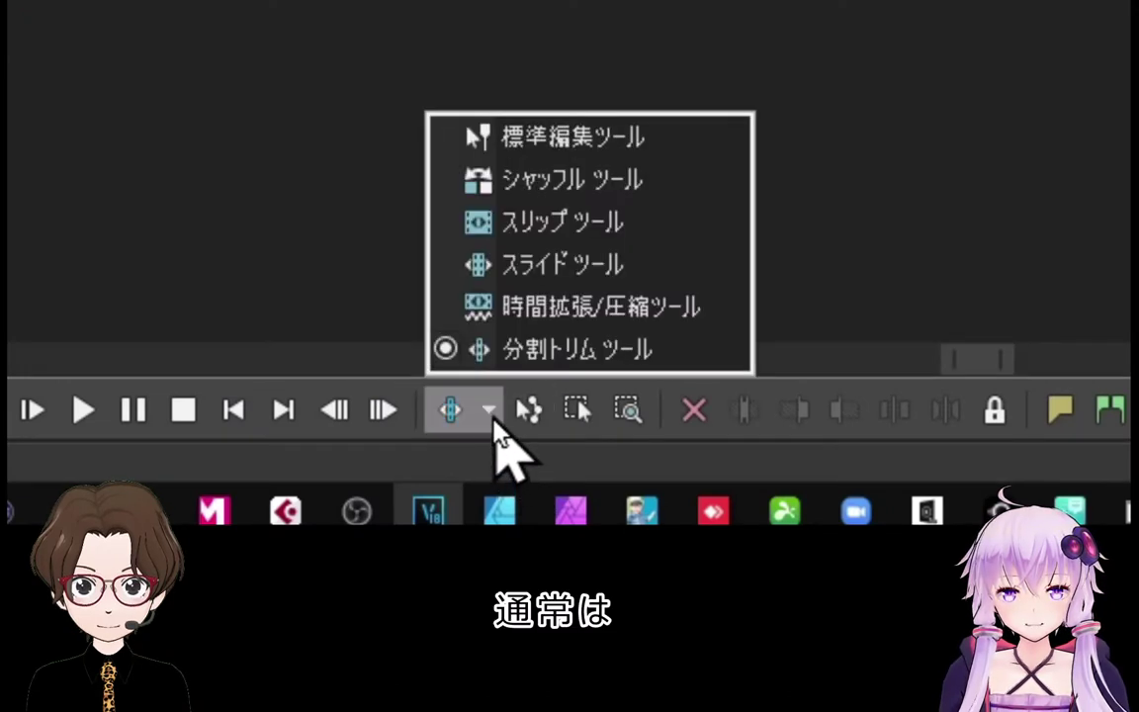
pyautogui.click(539, 144)
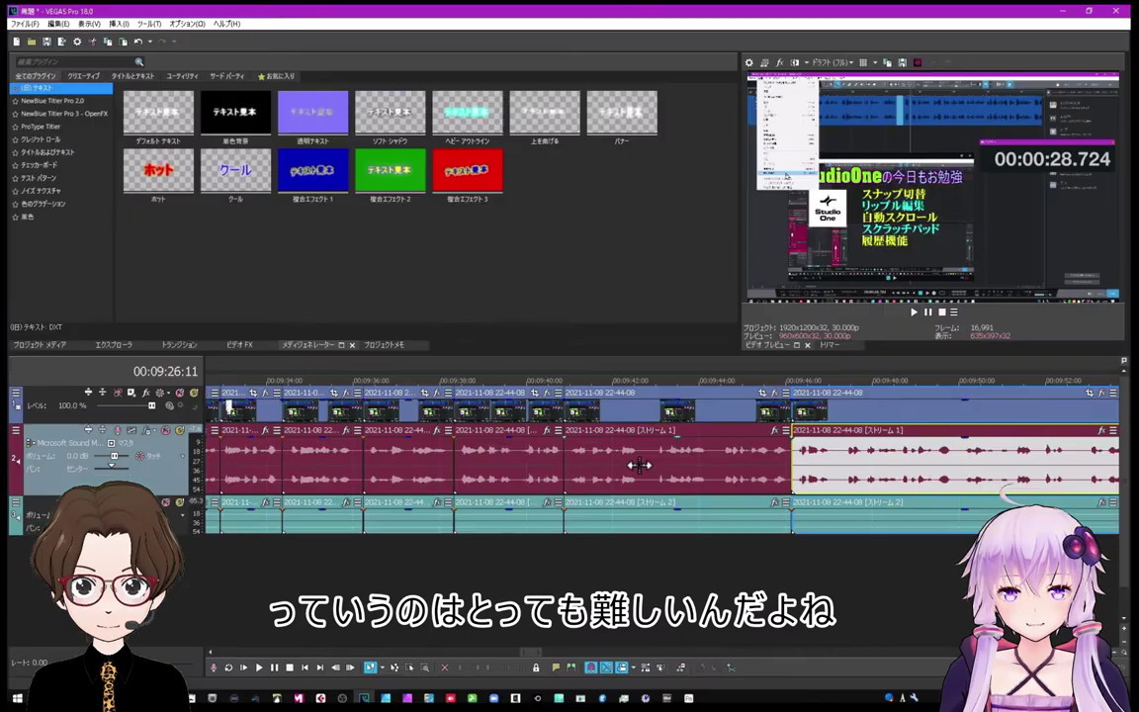
pyautogui.moveTo(589, 346); pyautogui.dragTo(626, 351)
pyautogui.moveTo(653, 466); pyautogui.dragTo(655, 473)
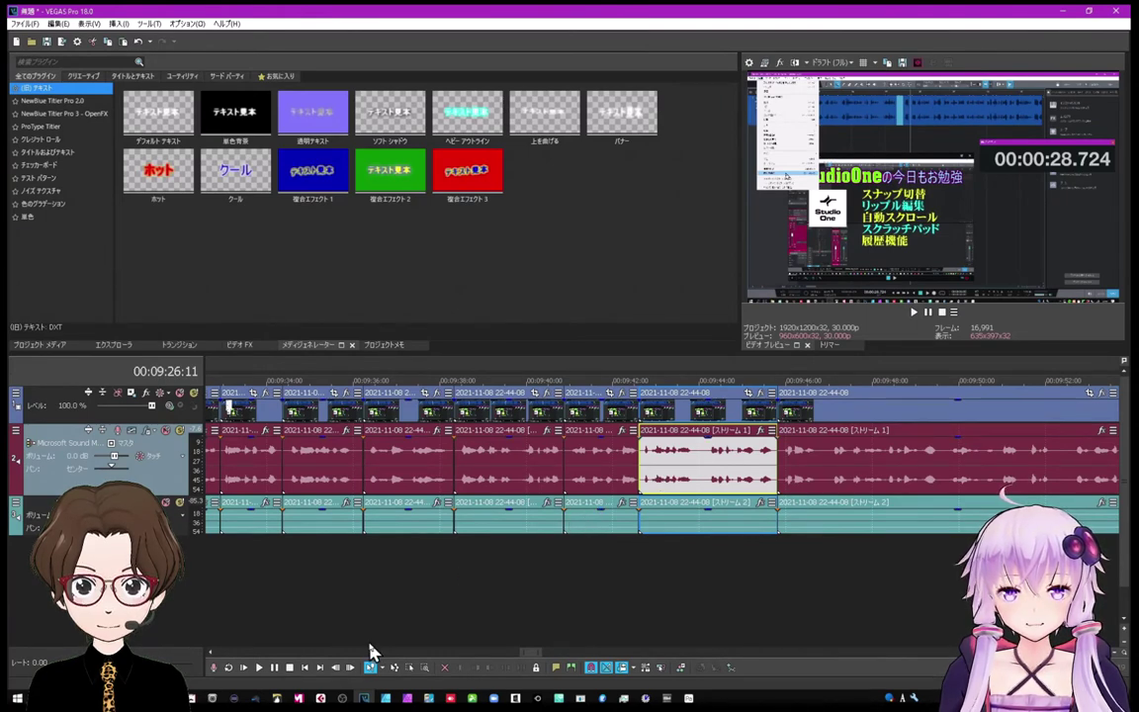
# - Switch to Stream Deck, load the Vegas18 profile and show the hotkey settings of the 分割トリム key
pyautogui.click(234, 698)
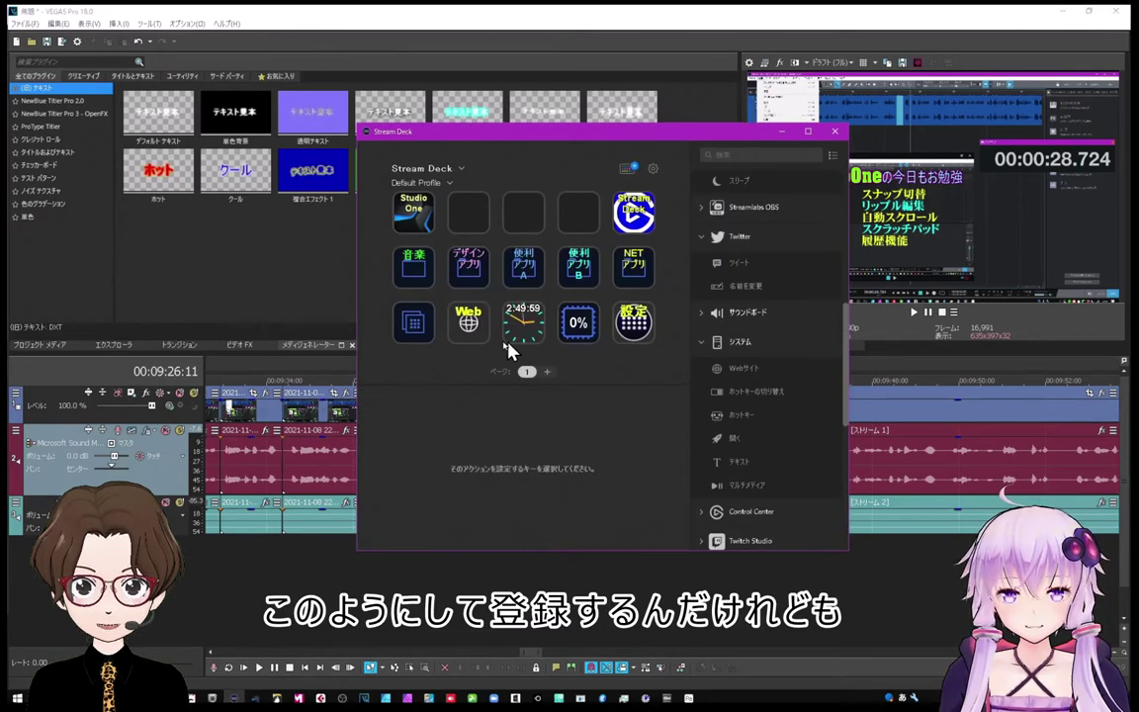
pyautogui.click(451, 185)
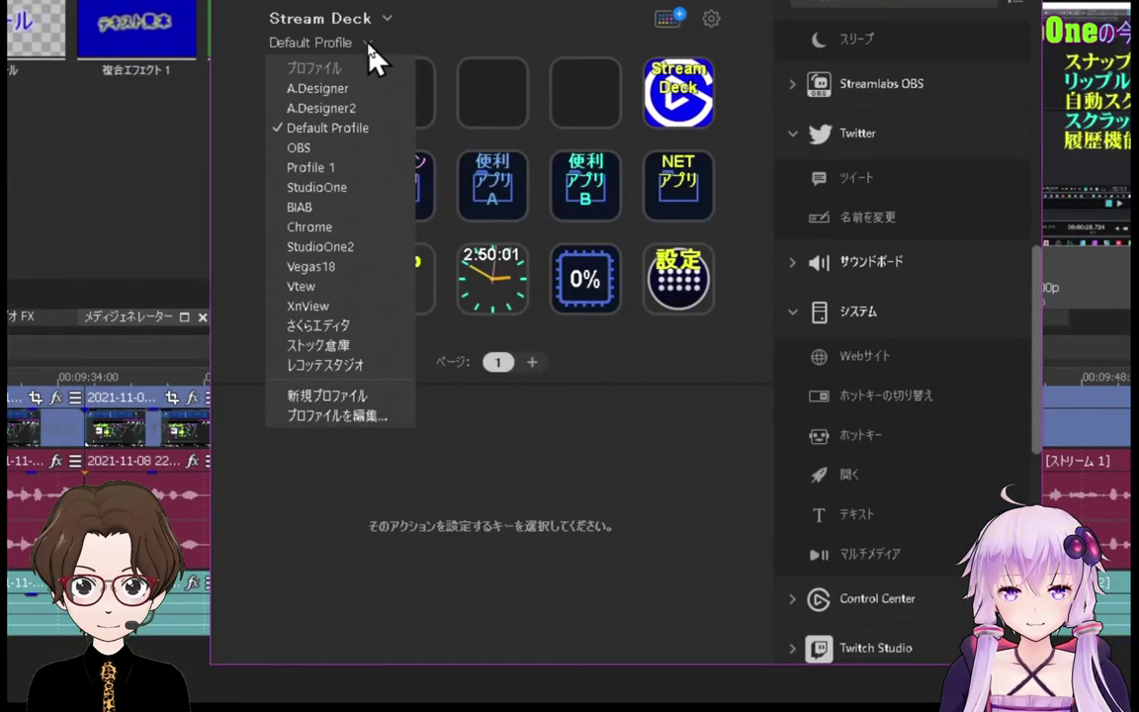
pyautogui.click(432, 272)
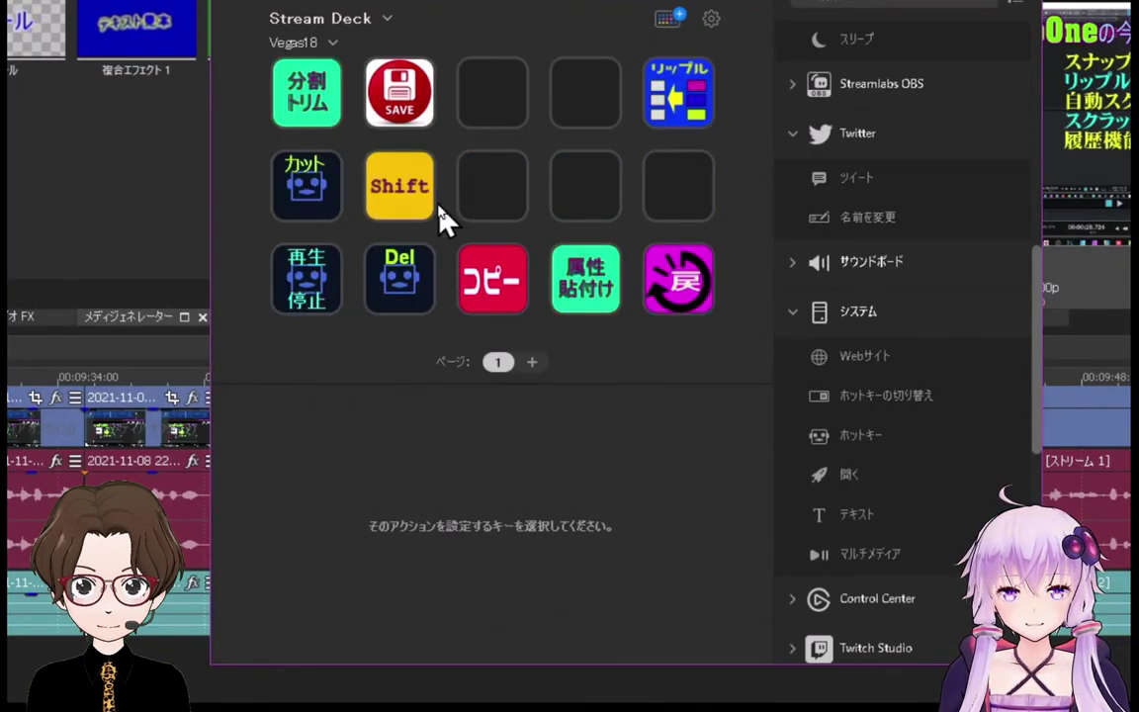
pyautogui.click(326, 89)
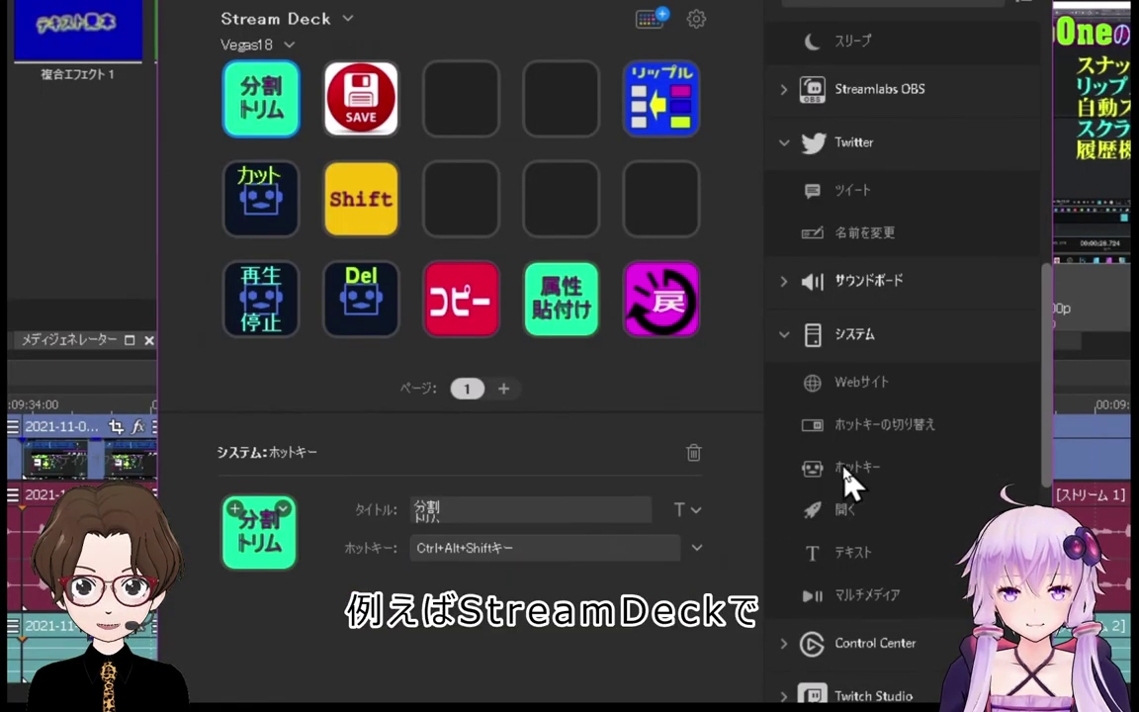
# - Add a system hotkey action to the empty slot beside the SAVE key and assign Ctrl+Alt+Shift as its hotkey
pyautogui.moveTo(856, 479); pyautogui.dragTo(473, 111)
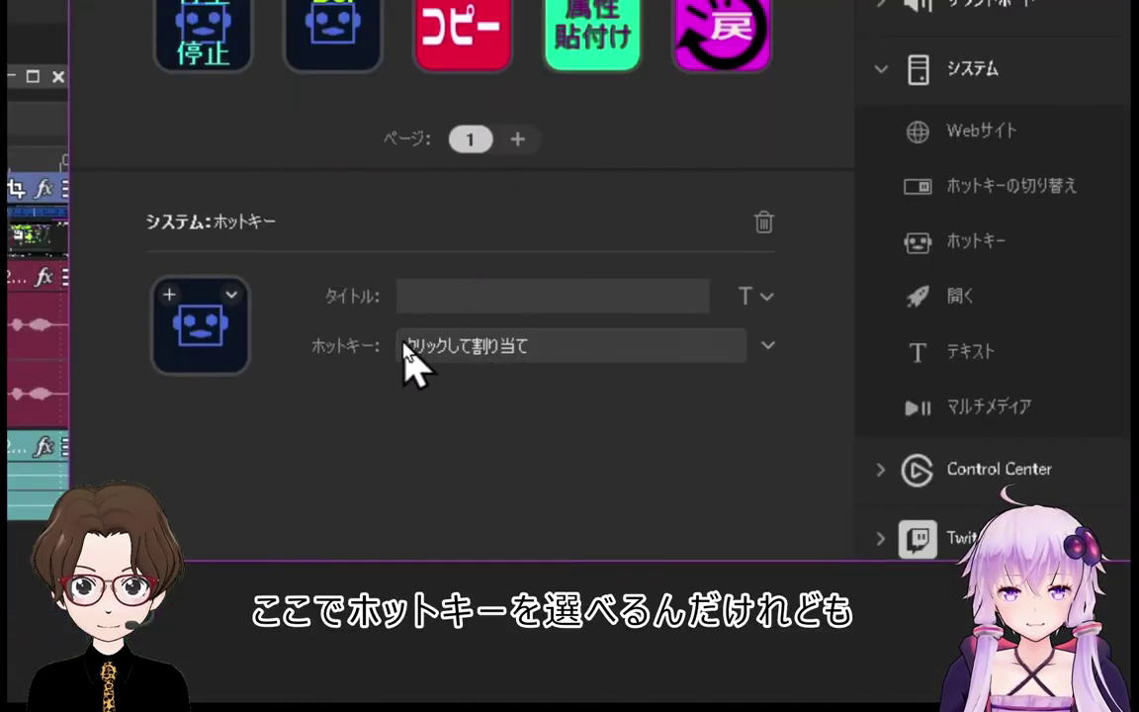
pyautogui.click(465, 348)
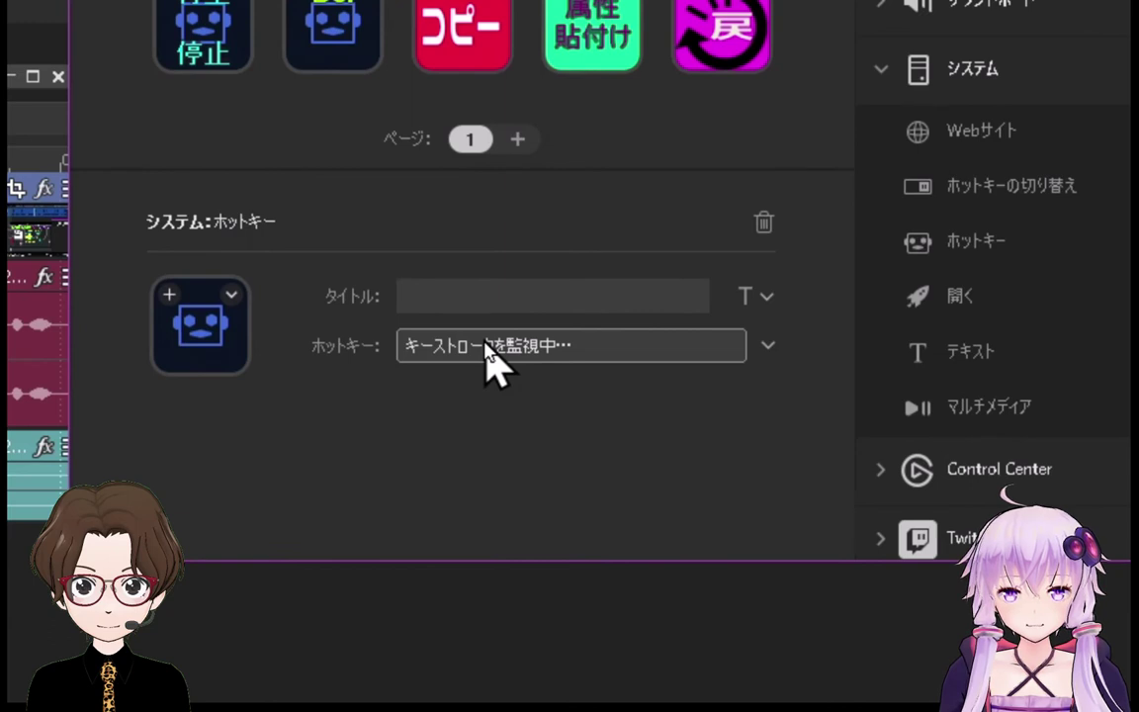
pyautogui.hotkey('shift', 'ctrl')
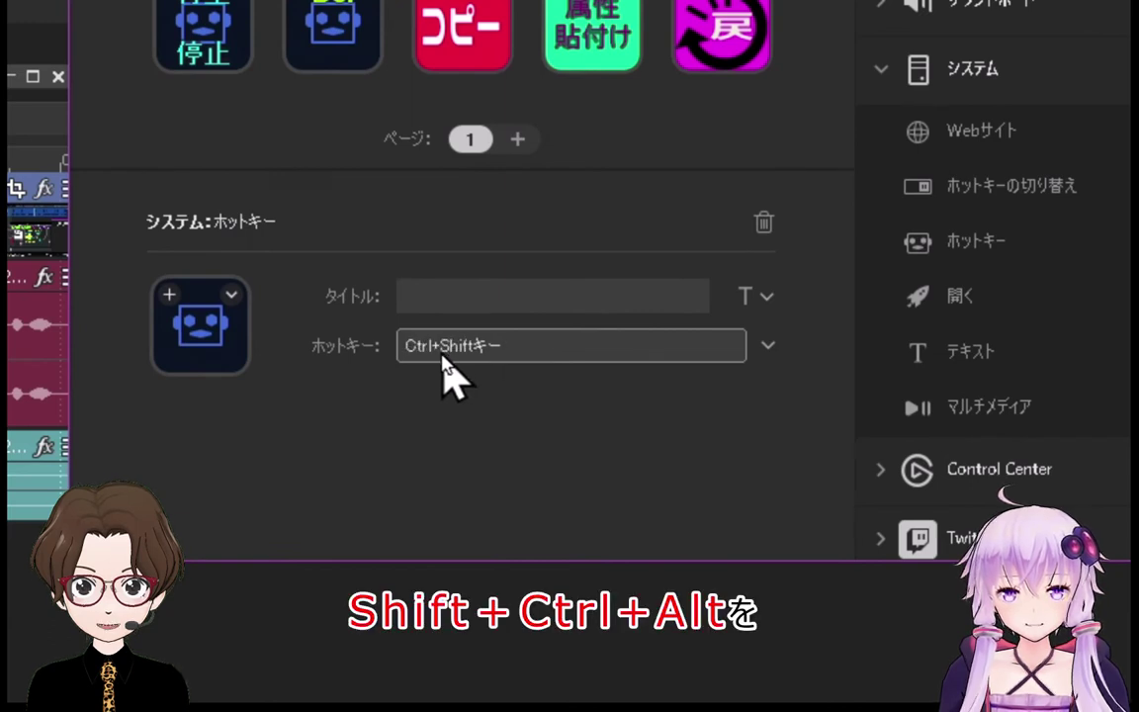
pyautogui.hotkey('ctrl', 'shift', 'alt')
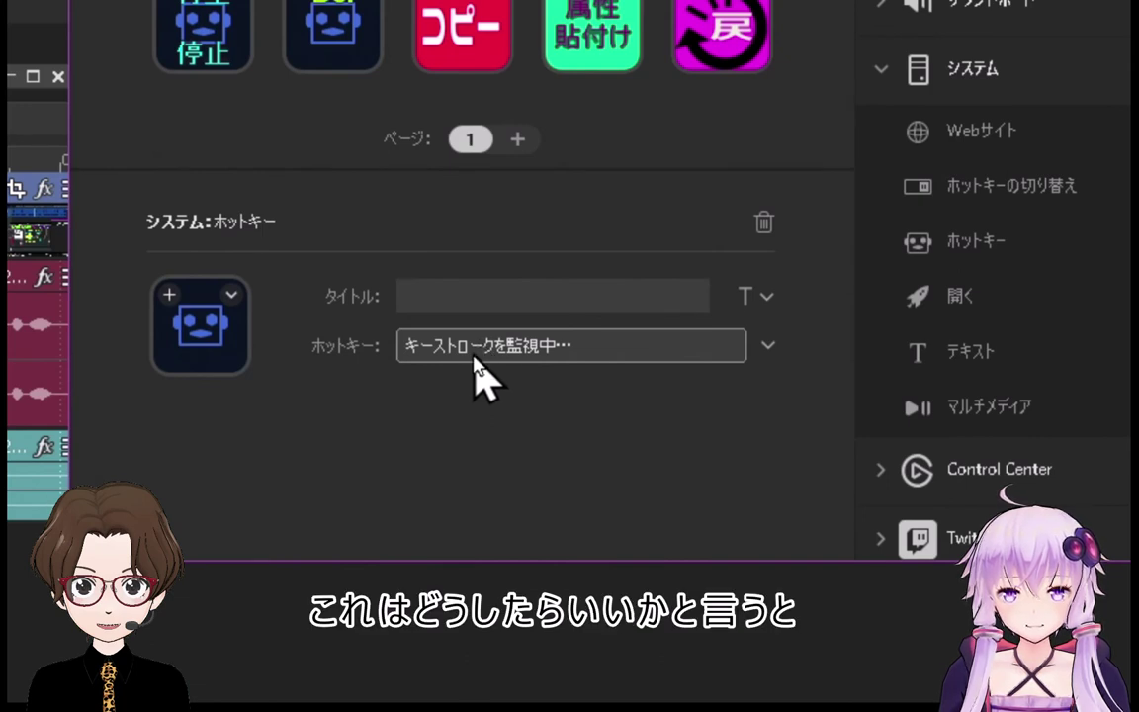
pyautogui.hotkey('ctrl', 'alt', 'shift')
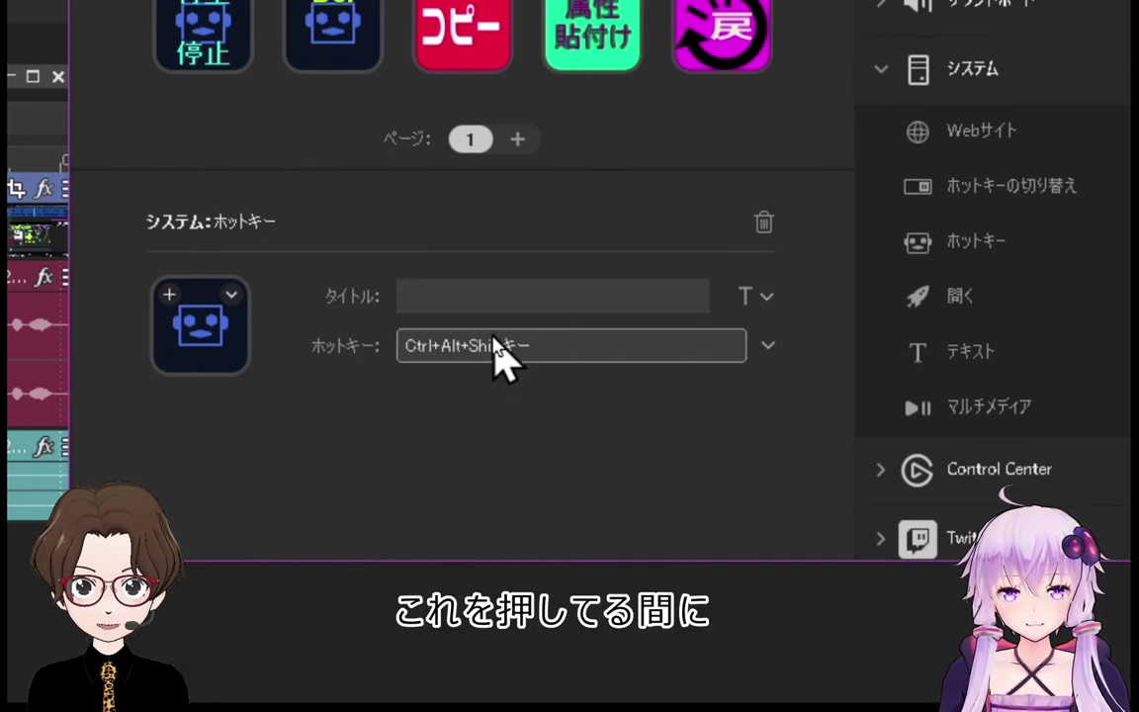
# - Title the new hotkey action 3つ押し
pyautogui.click(456, 295)
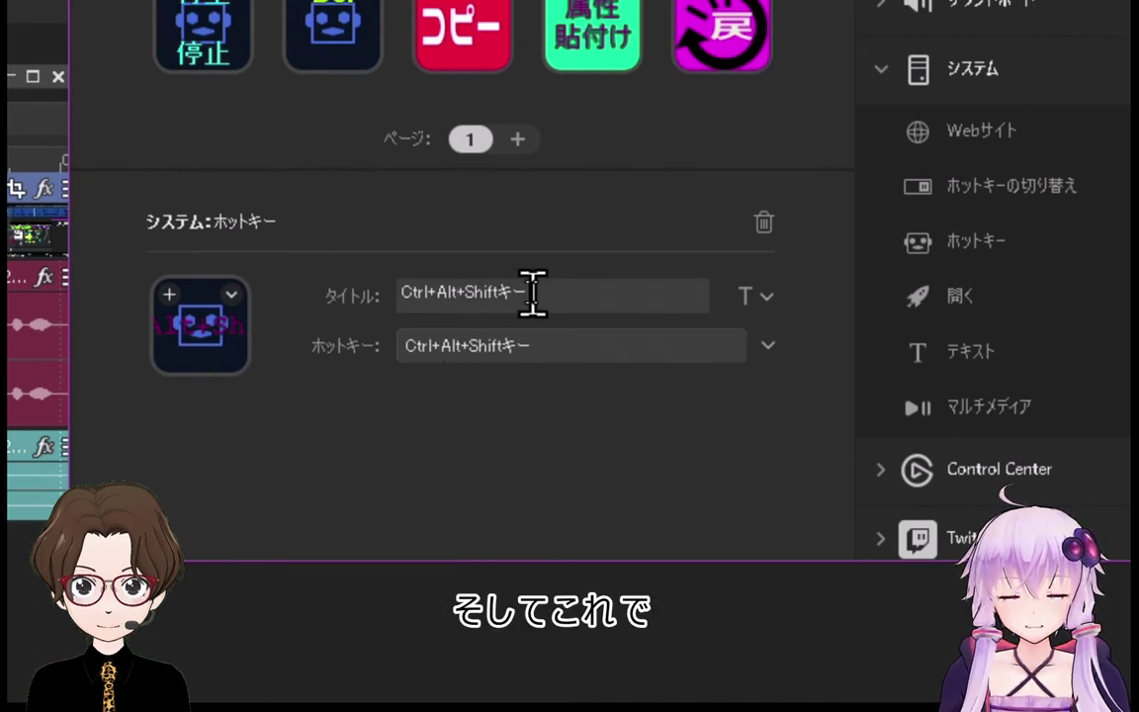
pyautogui.moveTo(533, 292); pyautogui.dragTo(389, 293)
pyautogui.write('3つ')
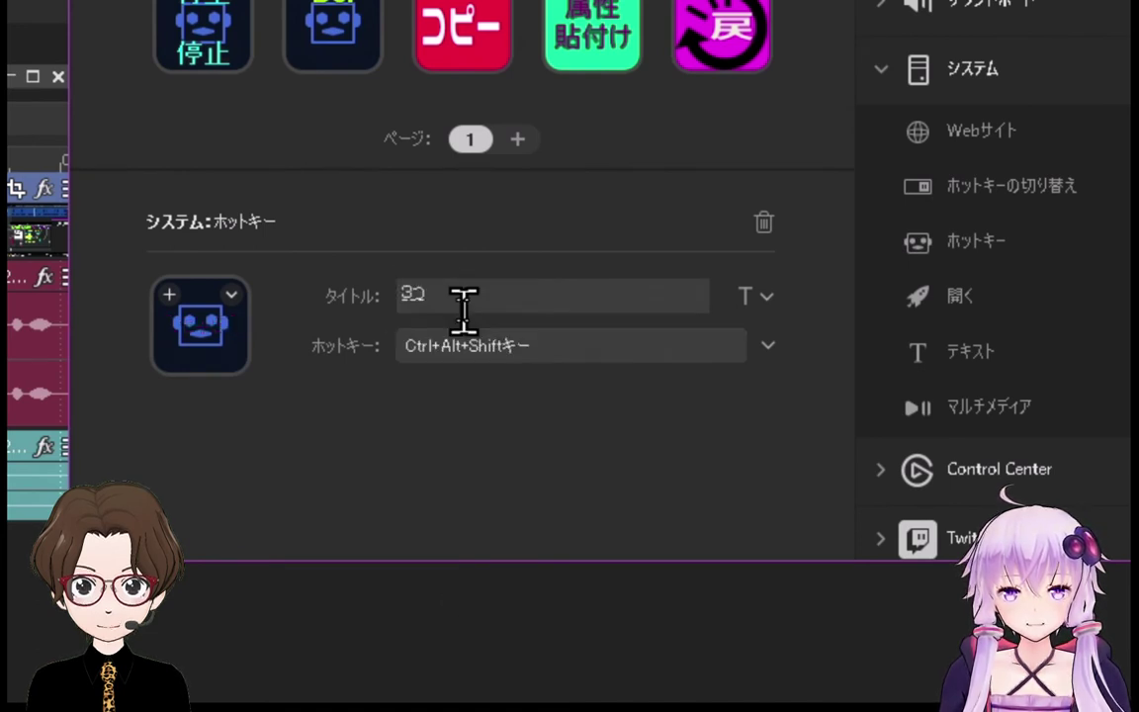
pyautogui.write('押し')
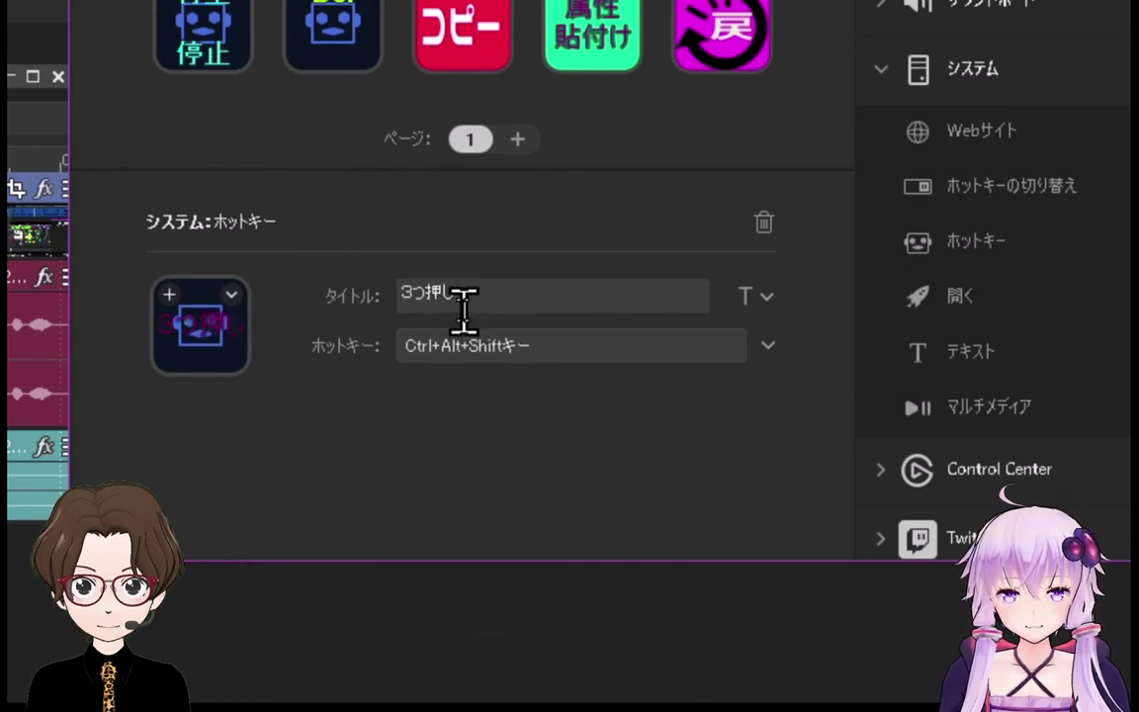
pyautogui.click(544, 345)
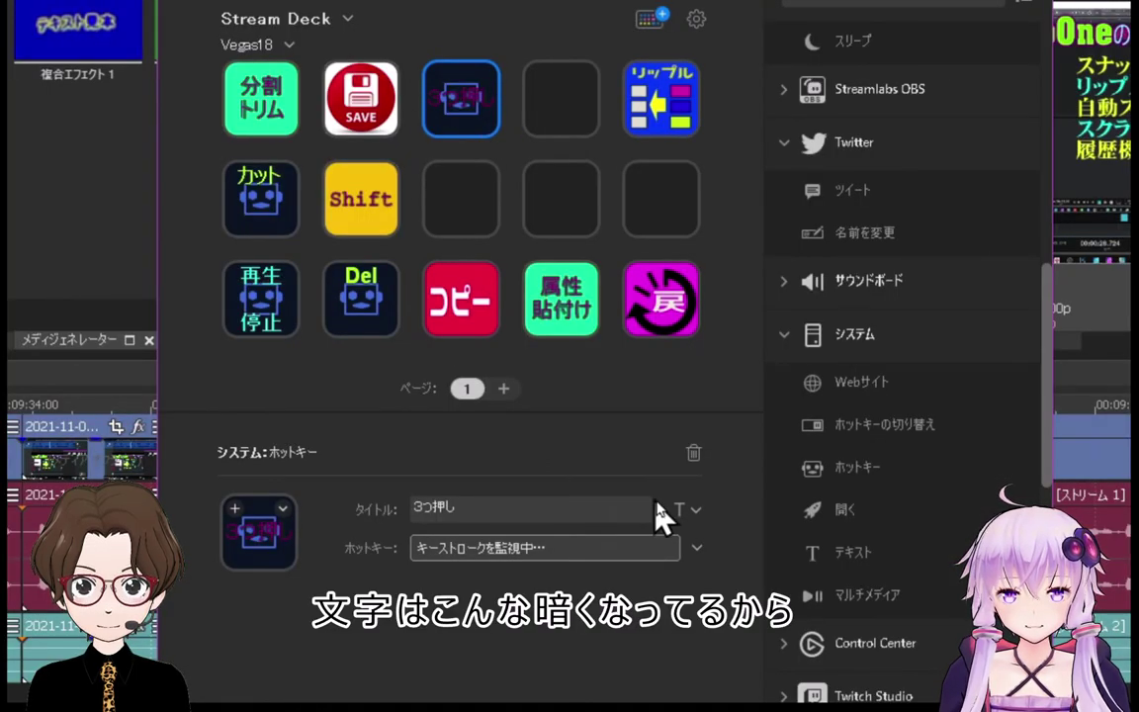
# - Change the title colour of the 3つ押し key to the bright yellow basic colour
pyautogui.click(692, 522)
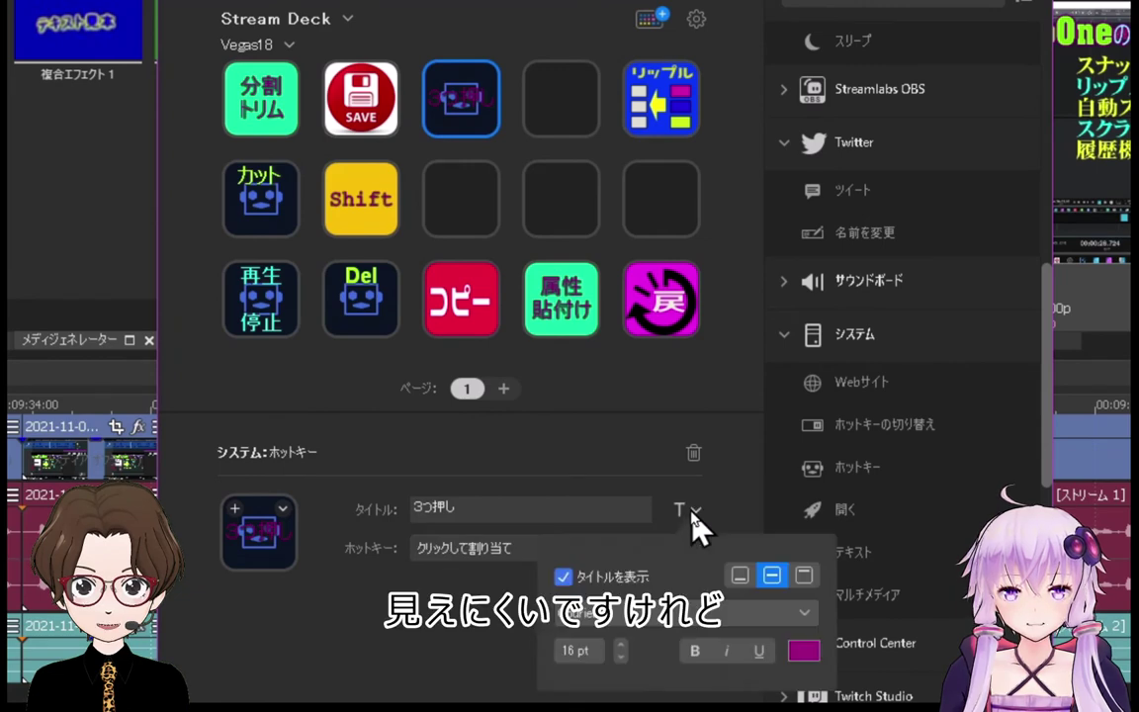
pyautogui.click(803, 650)
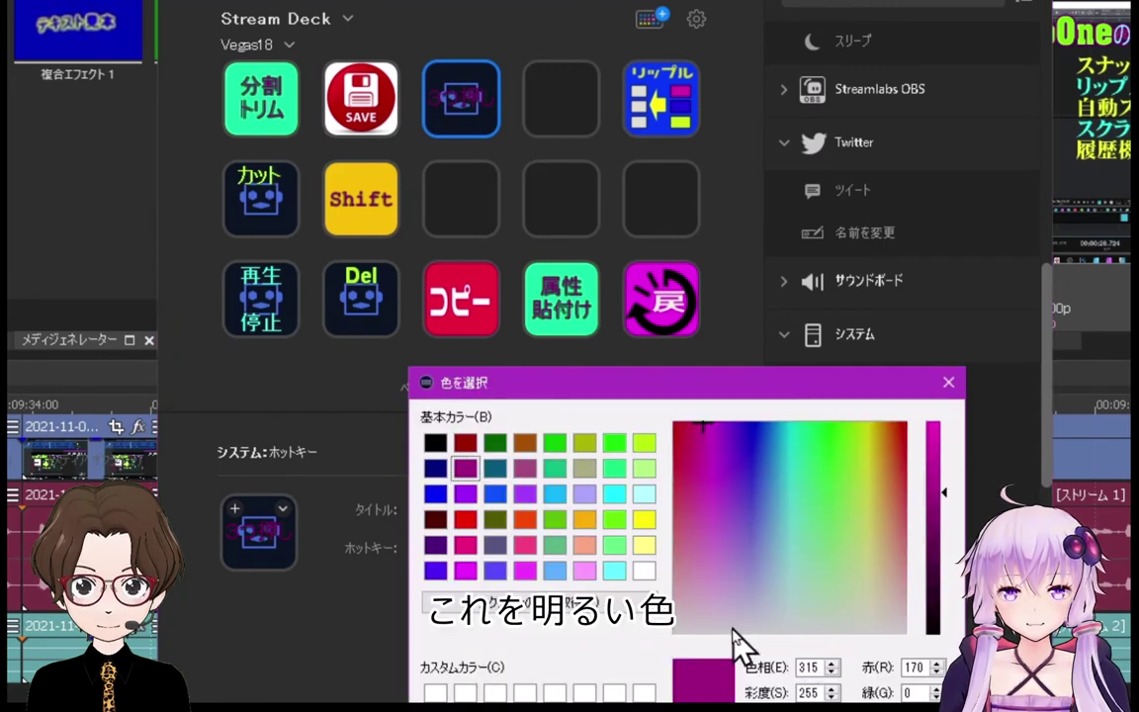
pyautogui.click(643, 520)
pyautogui.press('Return')
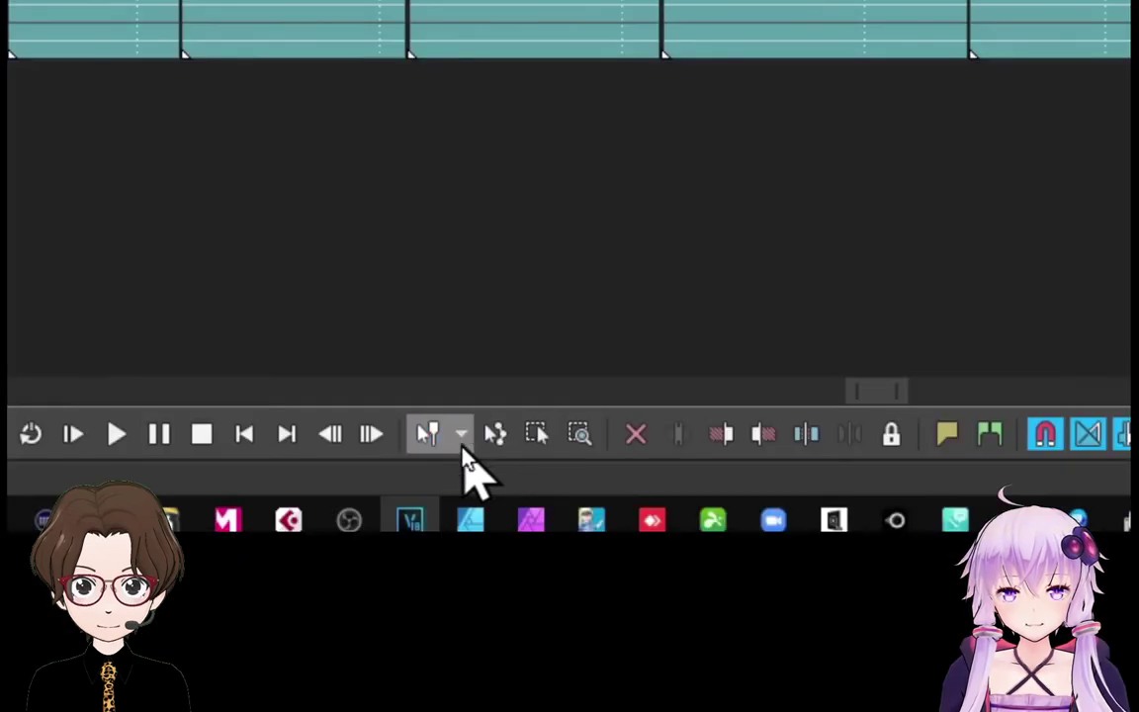
# - Switch to VEGAS Pro and choose 分割トリム ツール (Split Trim) as the active editing tool
pyautogui.click(381, 668)
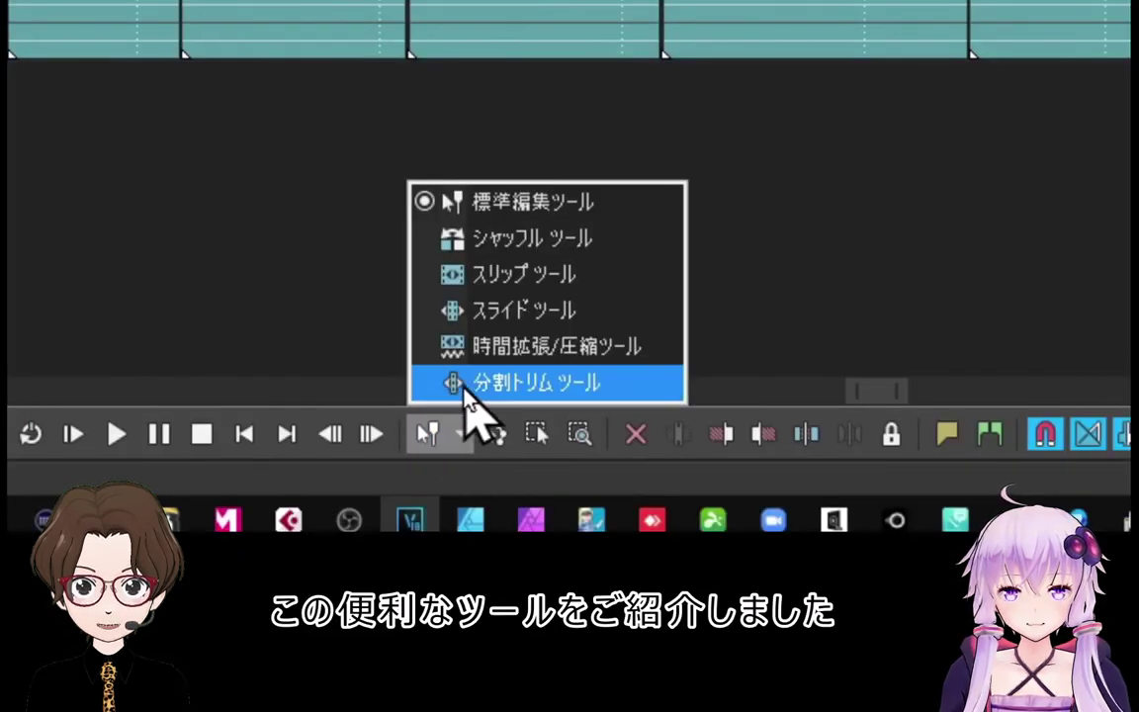
pyautogui.click(465, 388)
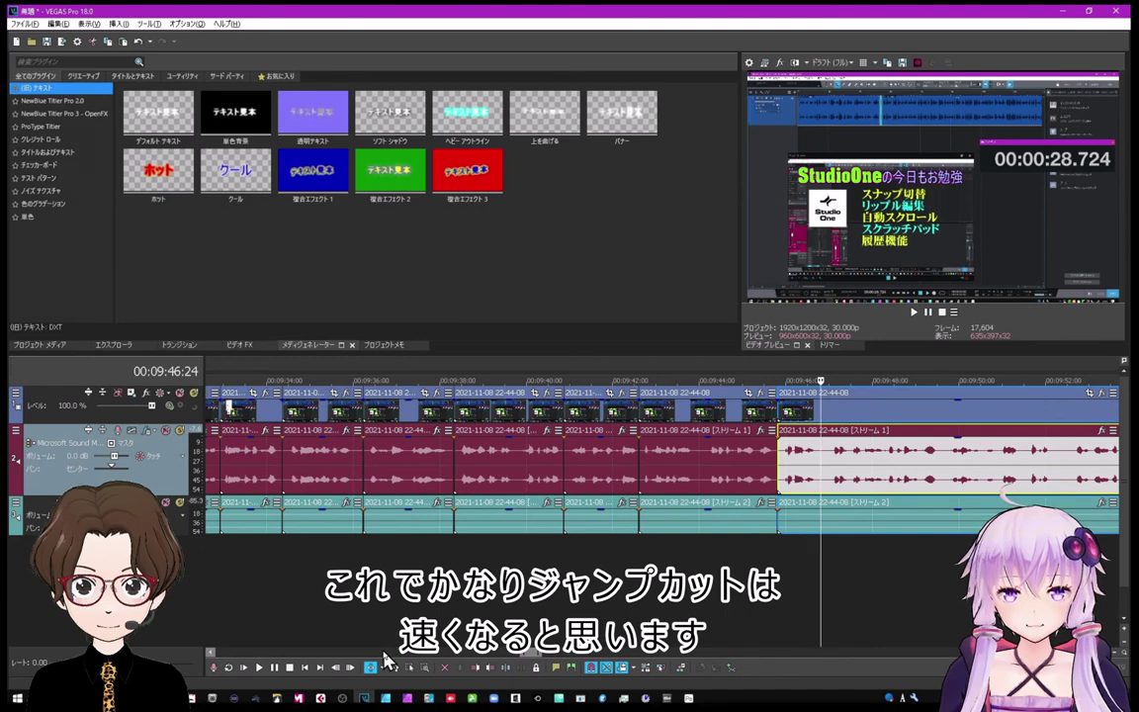